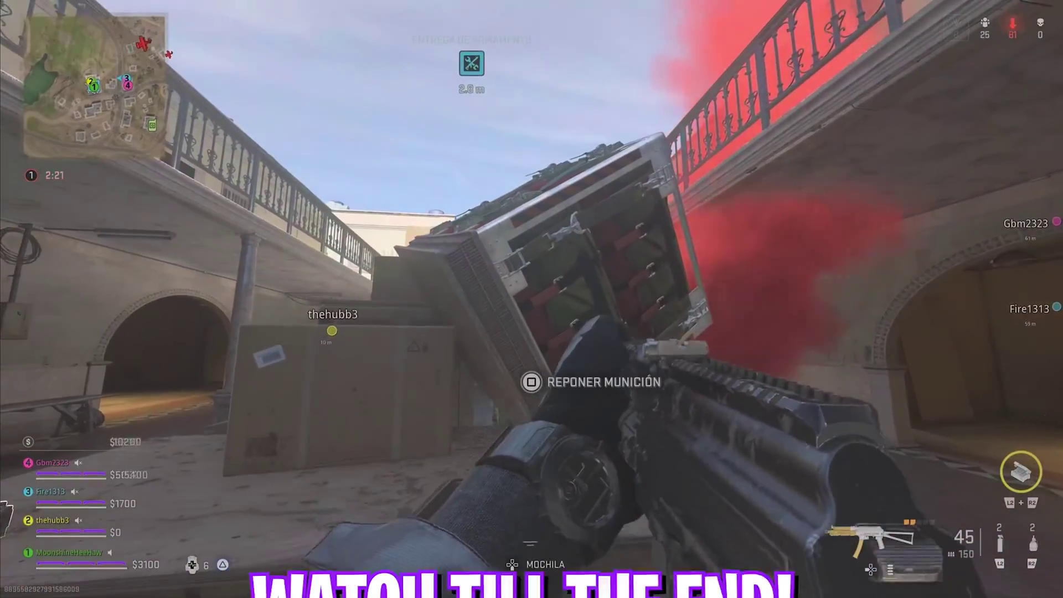
Hold F at the loadout drop to open the custom BR loadout selection
key("f")
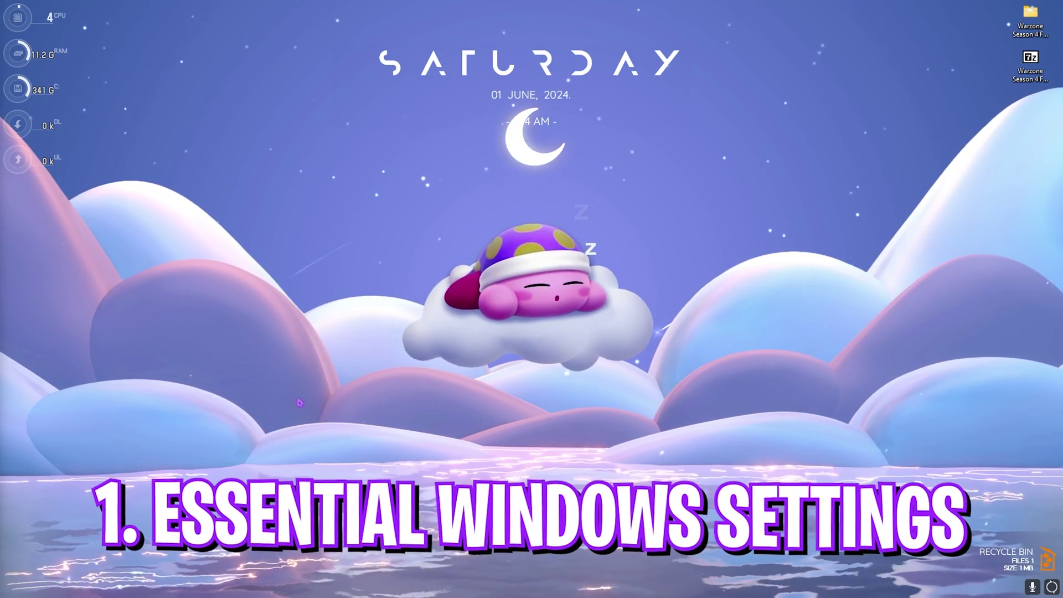
Open Settings via search; confirm the Gaming > Game Bar controller toggle is Off and Game Mode is On
key("super")
type("settings")
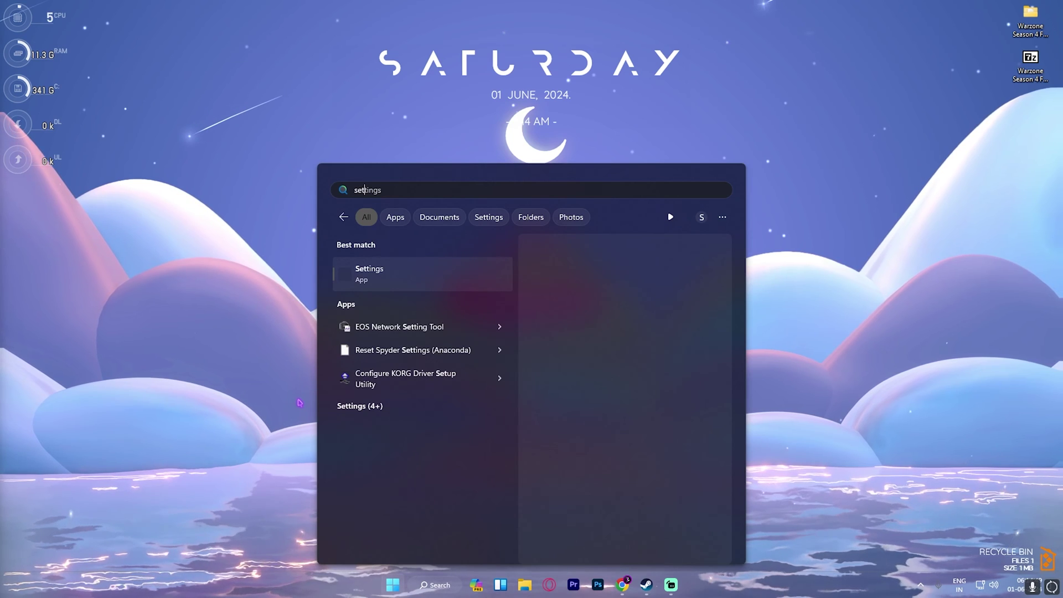
key("Return")
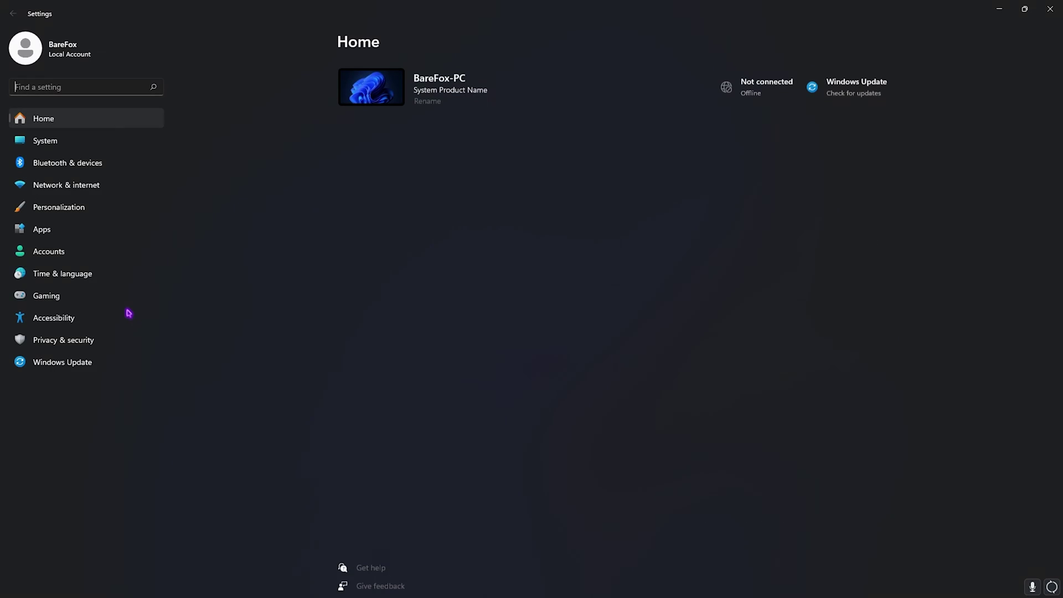
left_click(51, 298)
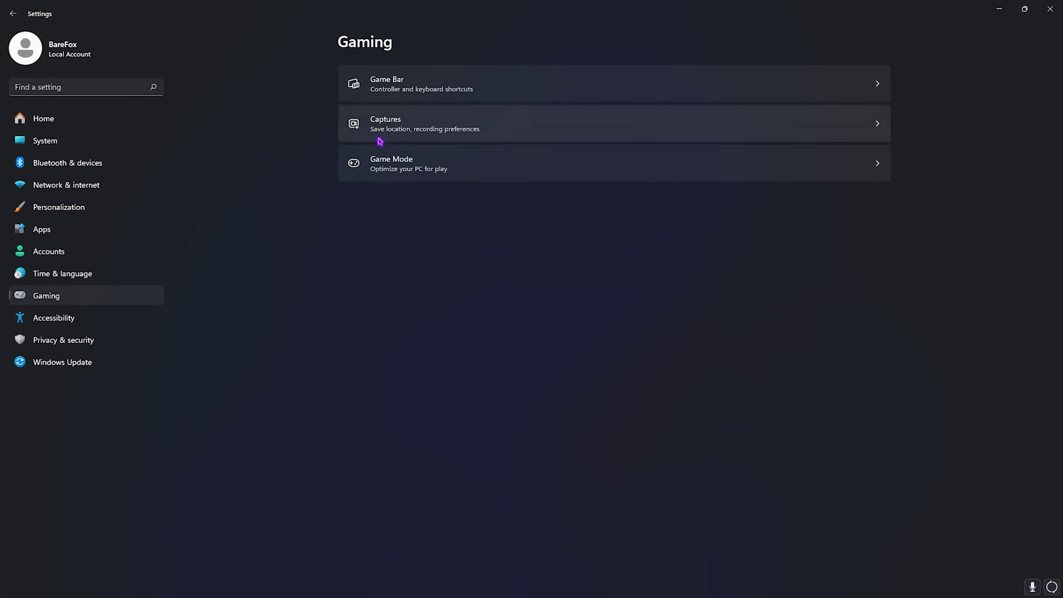
left_click(417, 94)
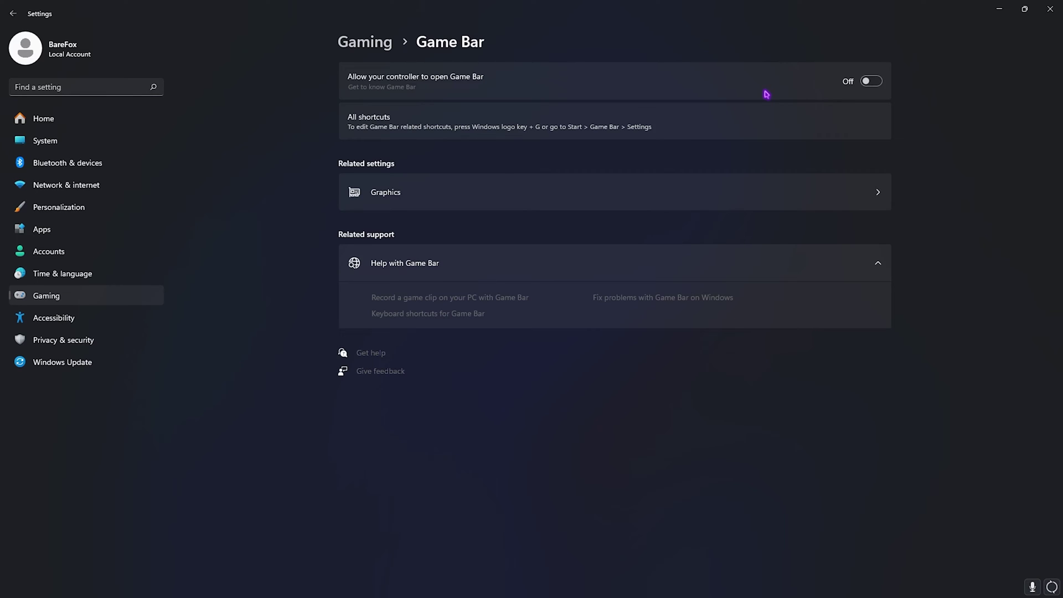
left_click(390, 46)
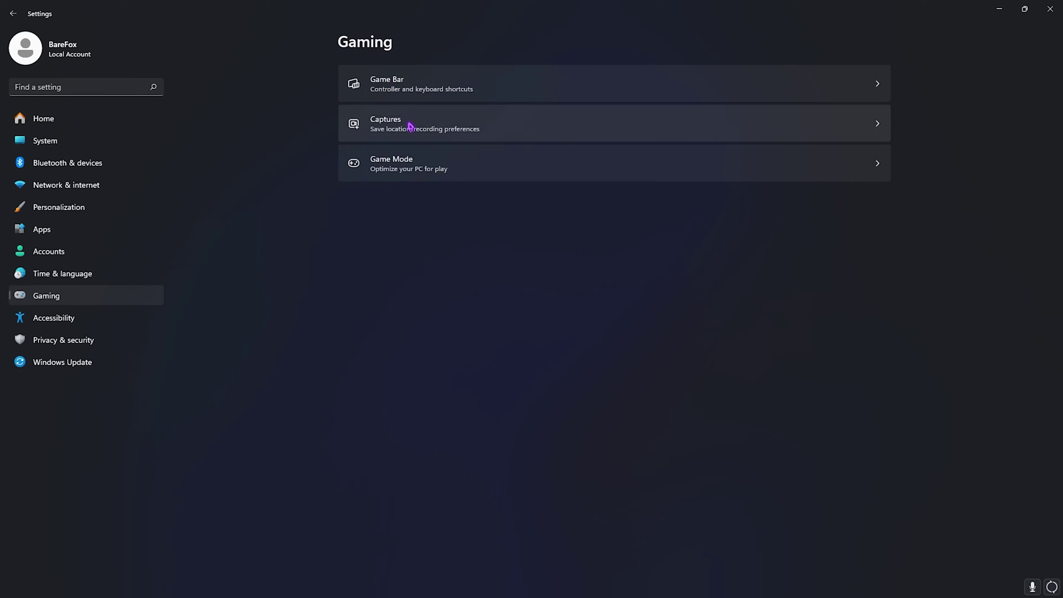
left_click(401, 162)
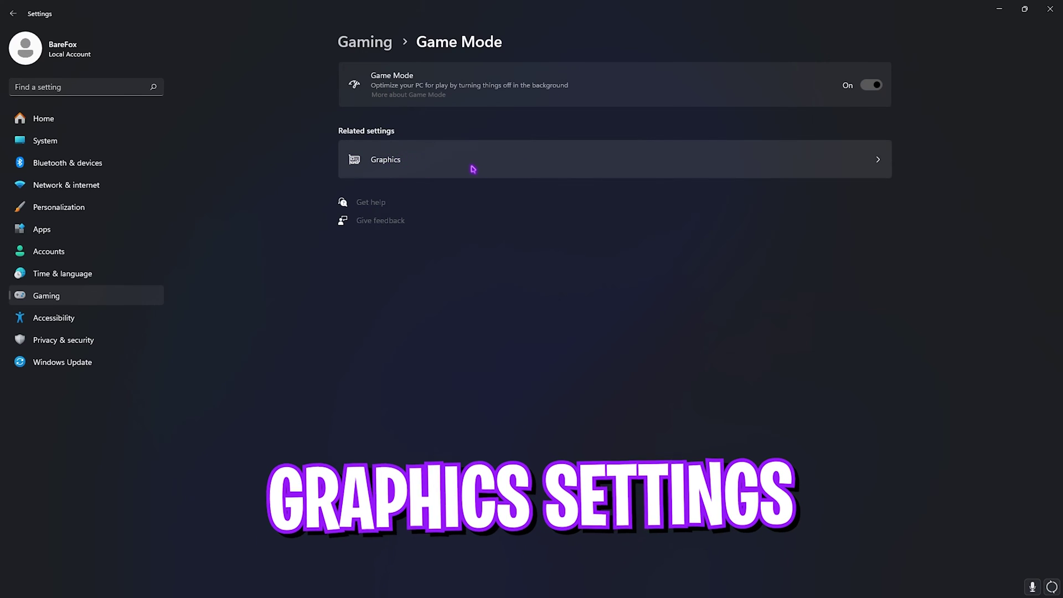
Open the Graphics settings and review the Default graphics settings page
left_click(450, 168)
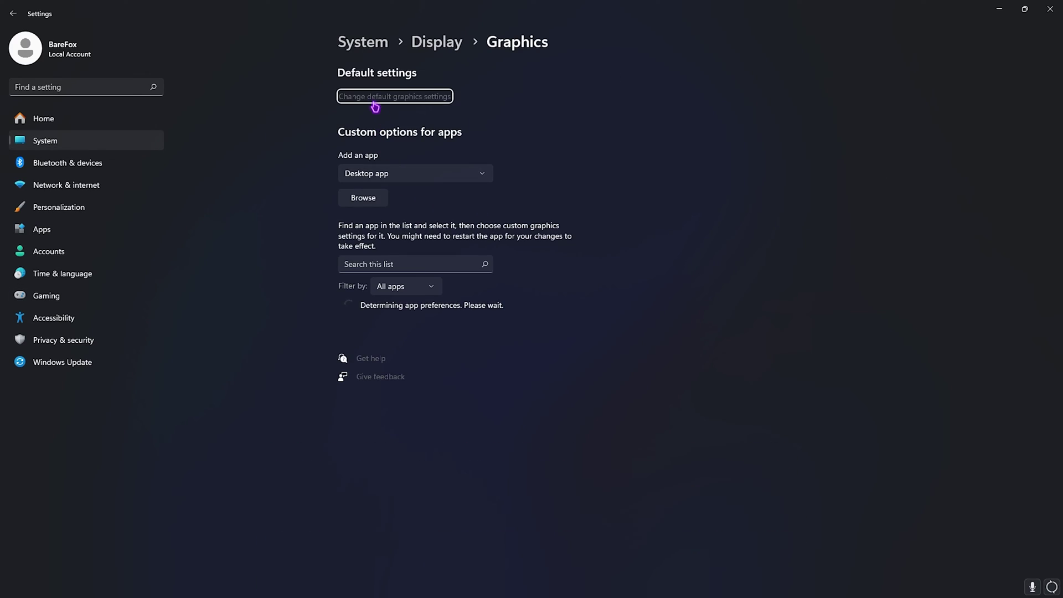
left_click(368, 97)
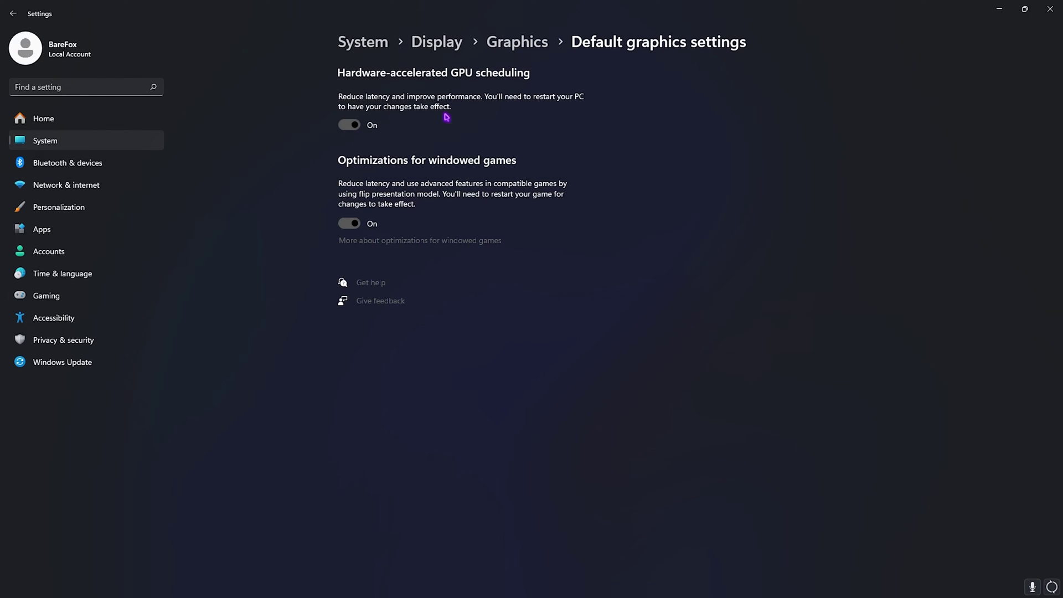
left_click(515, 53)
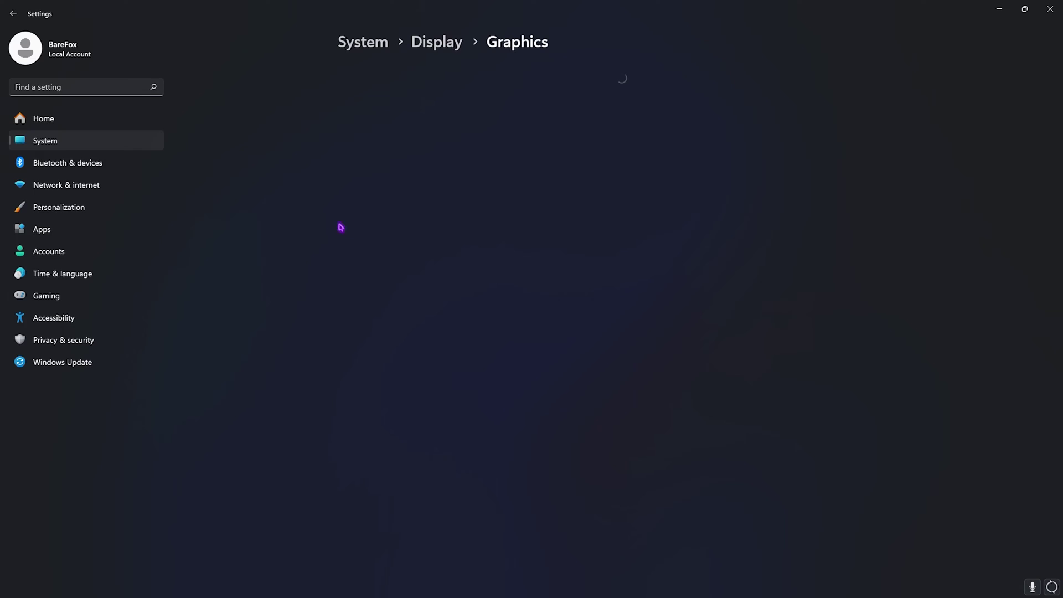
Add cod.exe, set Call of Duty HQ to High performance, save, and close Settings
left_click(354, 205)
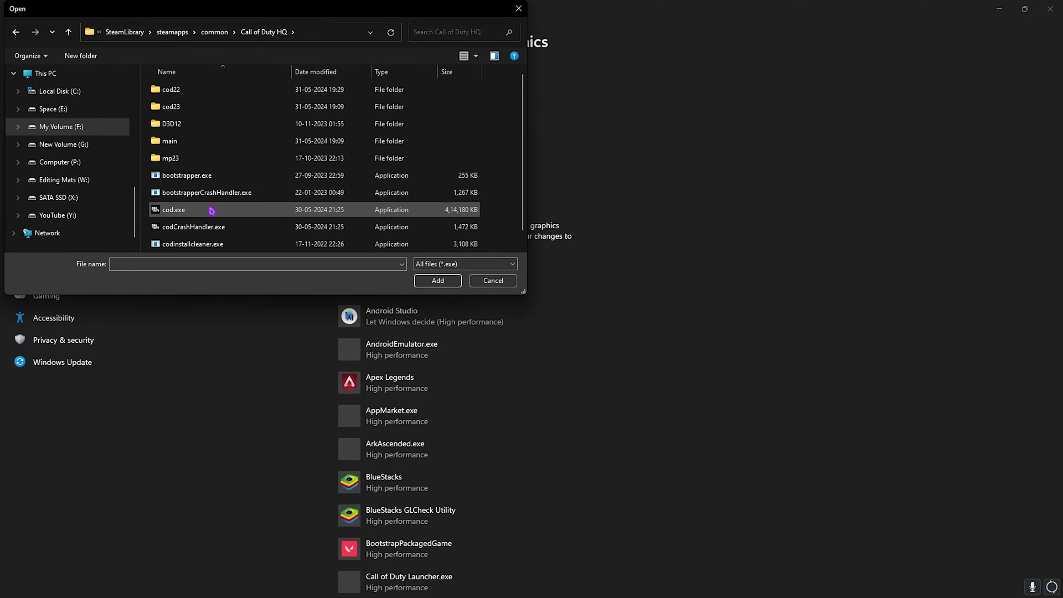
scroll(204, 194, "down", 2)
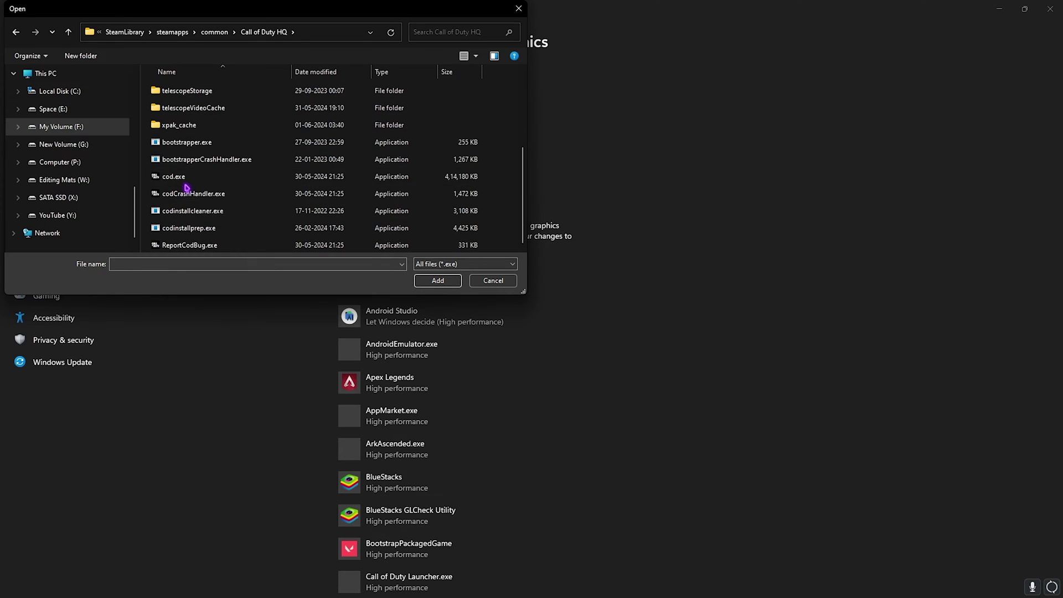
left_click(219, 182)
left_click(427, 281)
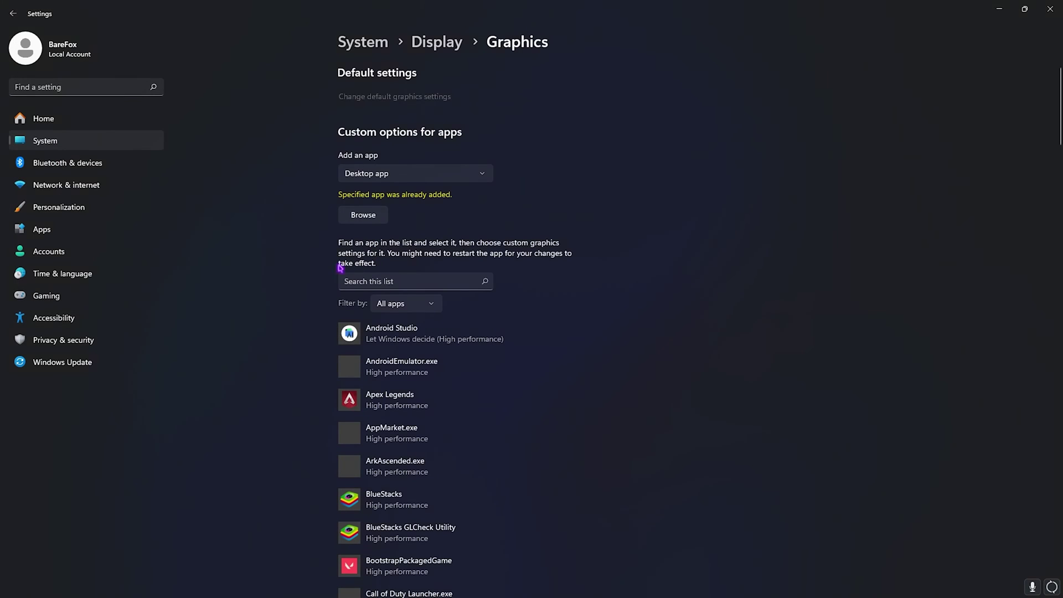
scroll(393, 332, "down", 7)
left_click(440, 239)
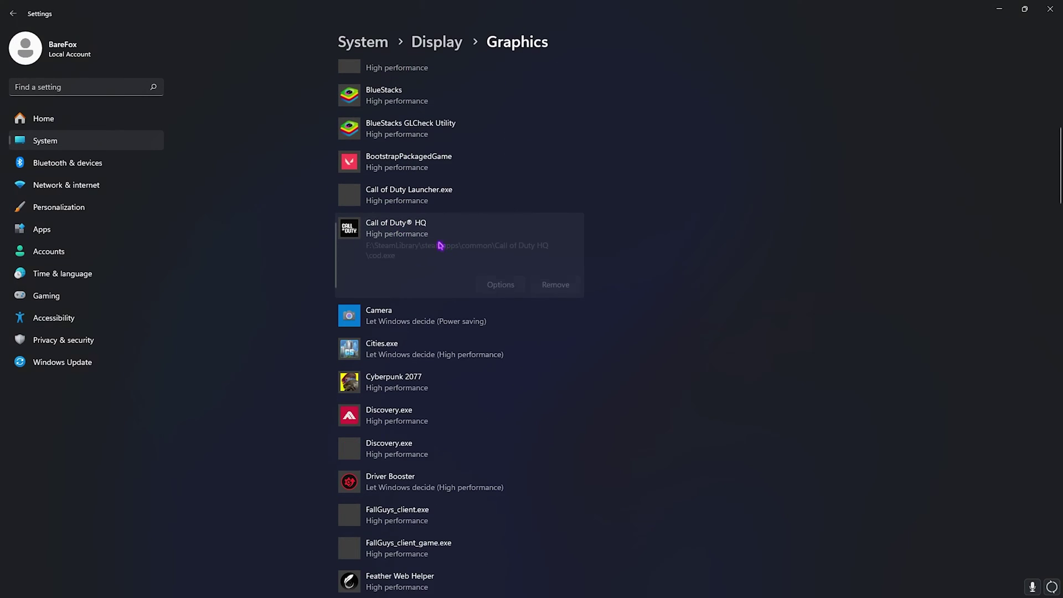
left_click(494, 285)
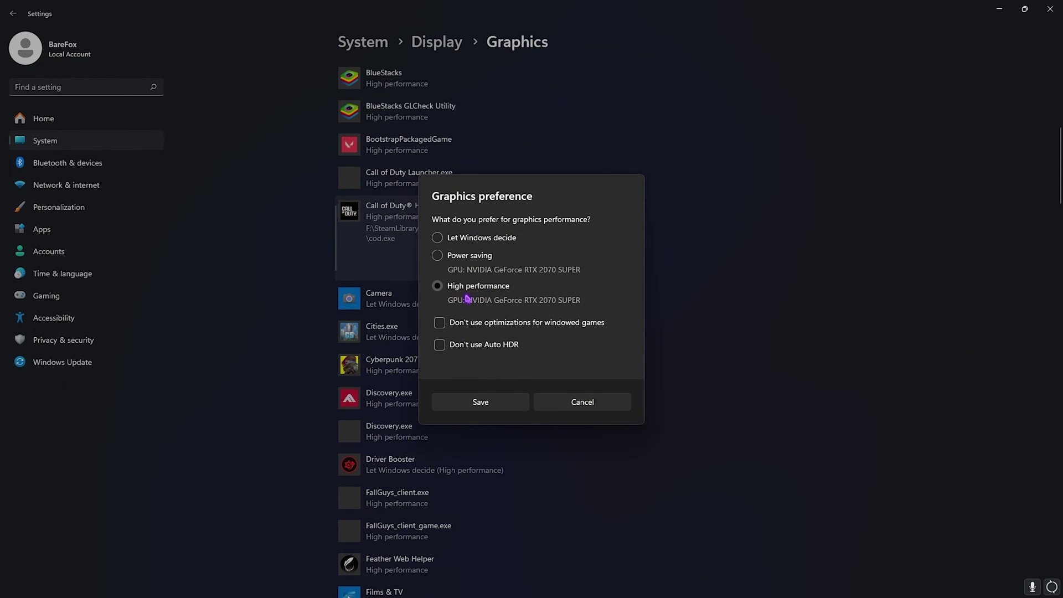
left_click(479, 402)
scroll(473, 332, "up", 8)
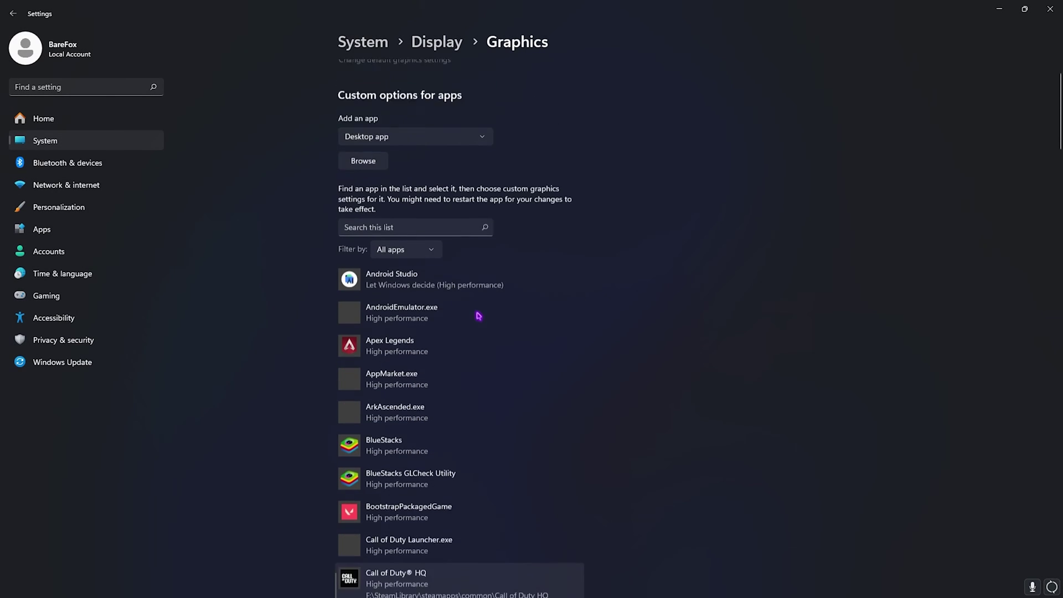
left_click(1050, 8)
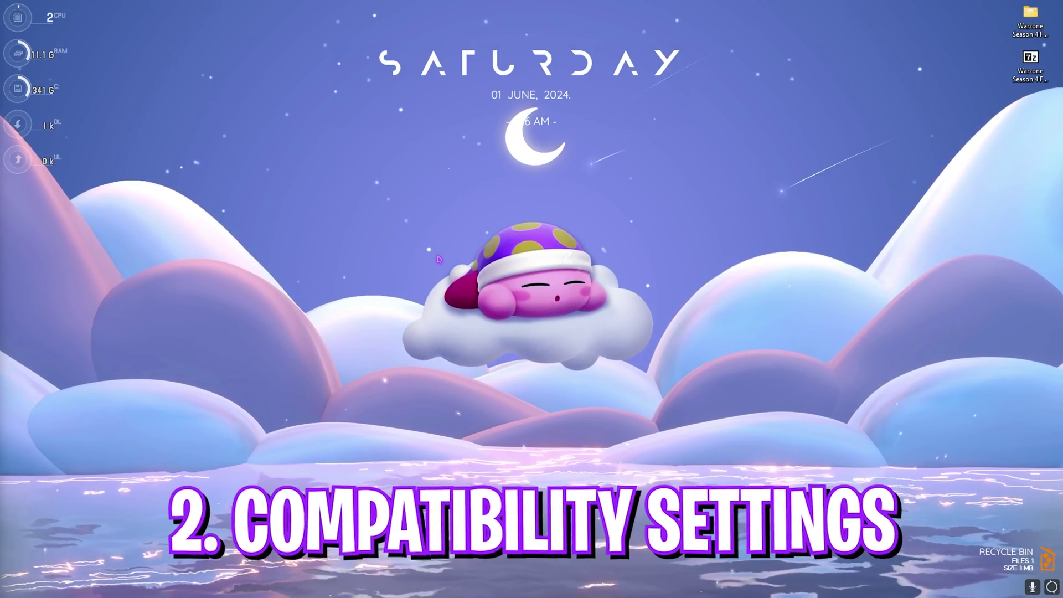
In cod.exe's Compatibility properties, disable fullscreen optimizations and set high-DPI override to Application
key("super")
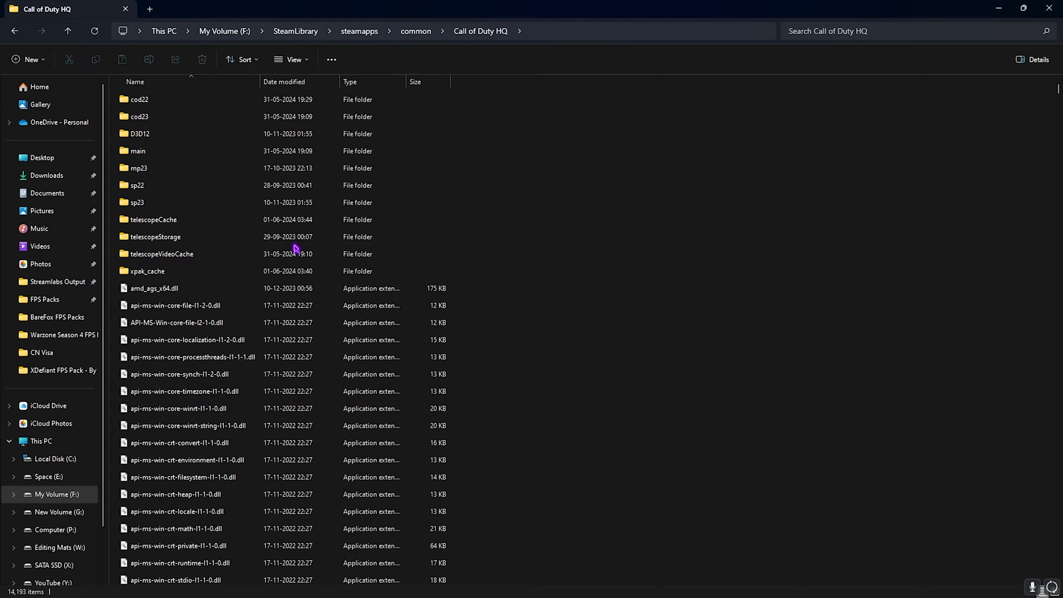
scroll(191, 249, "down", 4)
left_click(191, 116)
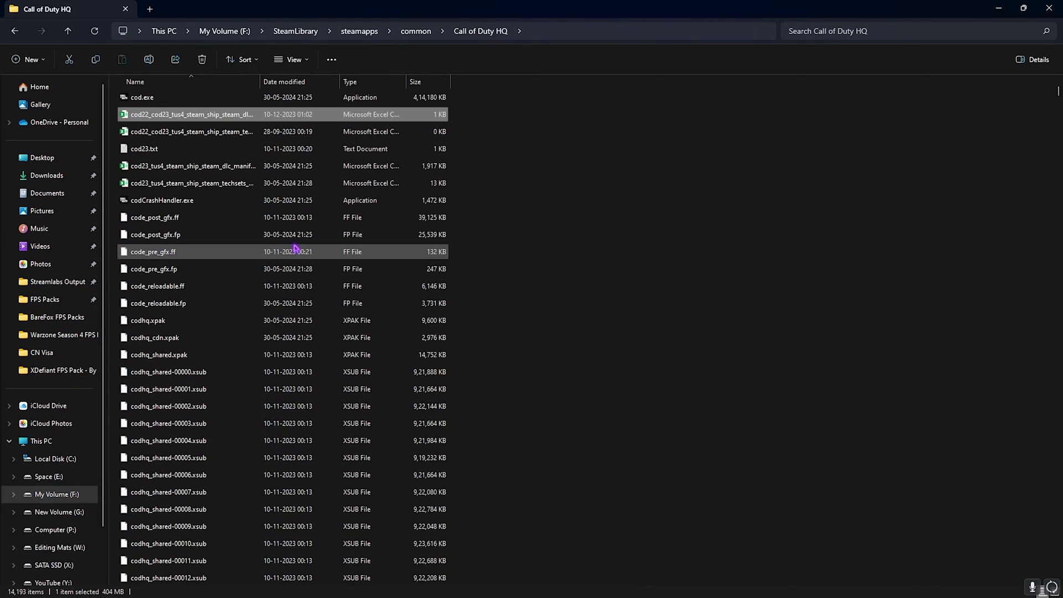
left_click(189, 95)
right_click(188, 94)
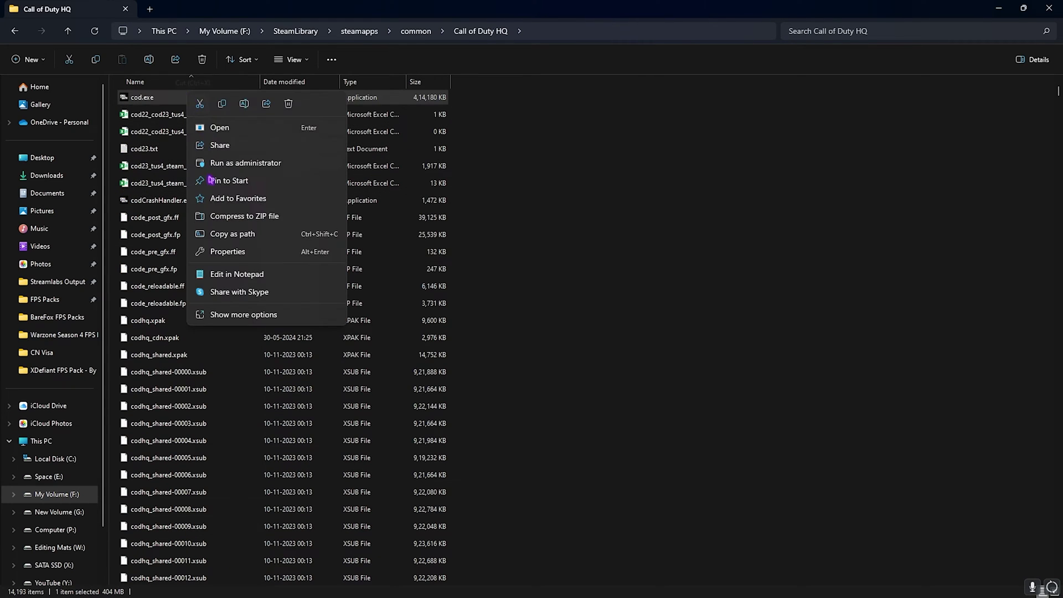
left_click(223, 251)
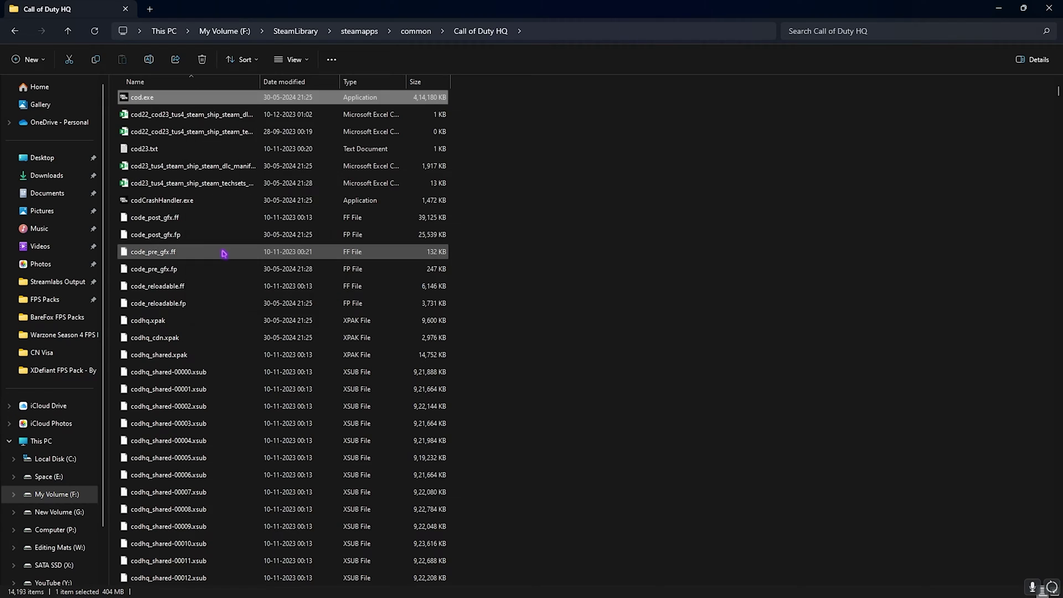
left_click(294, 128)
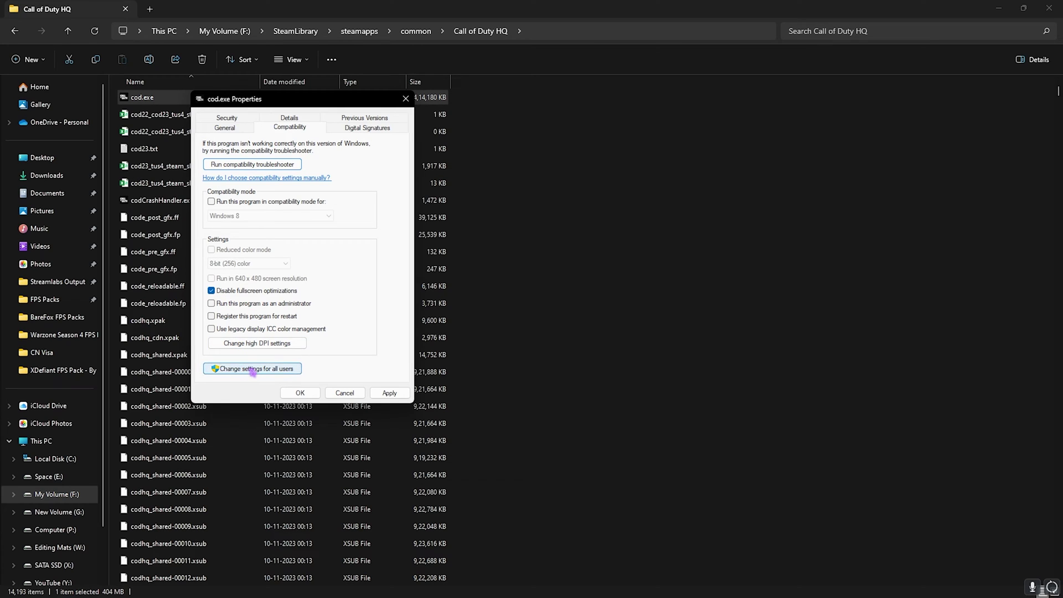
left_click(255, 344)
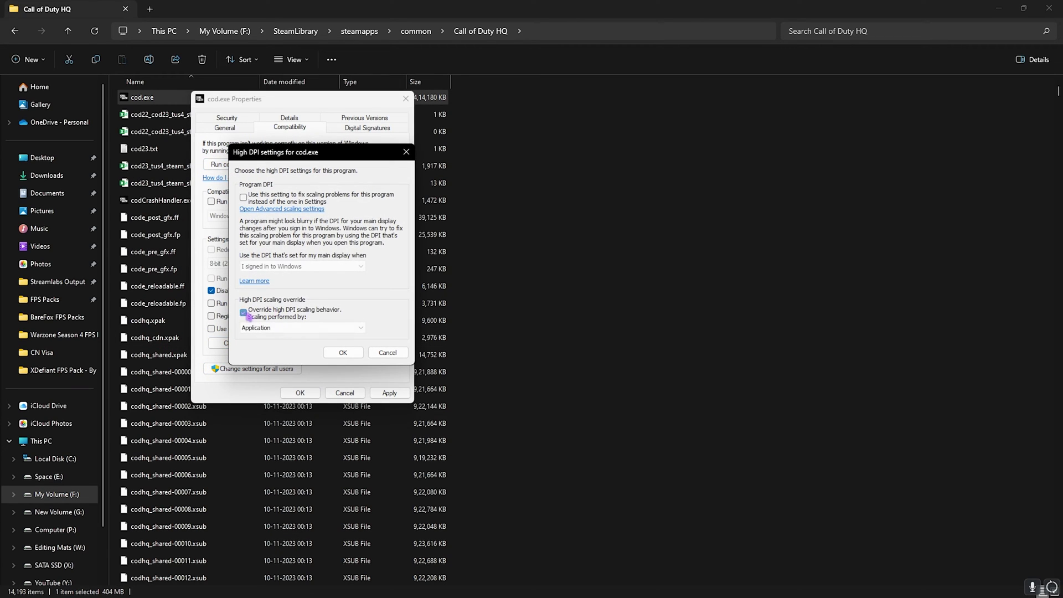
left_click(342, 353)
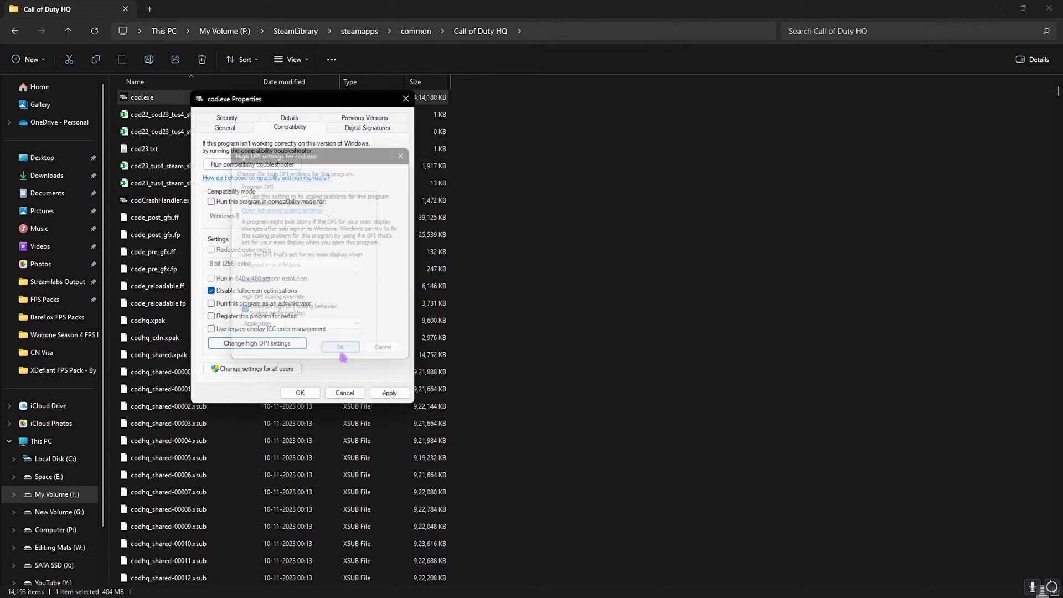
left_click(293, 394)
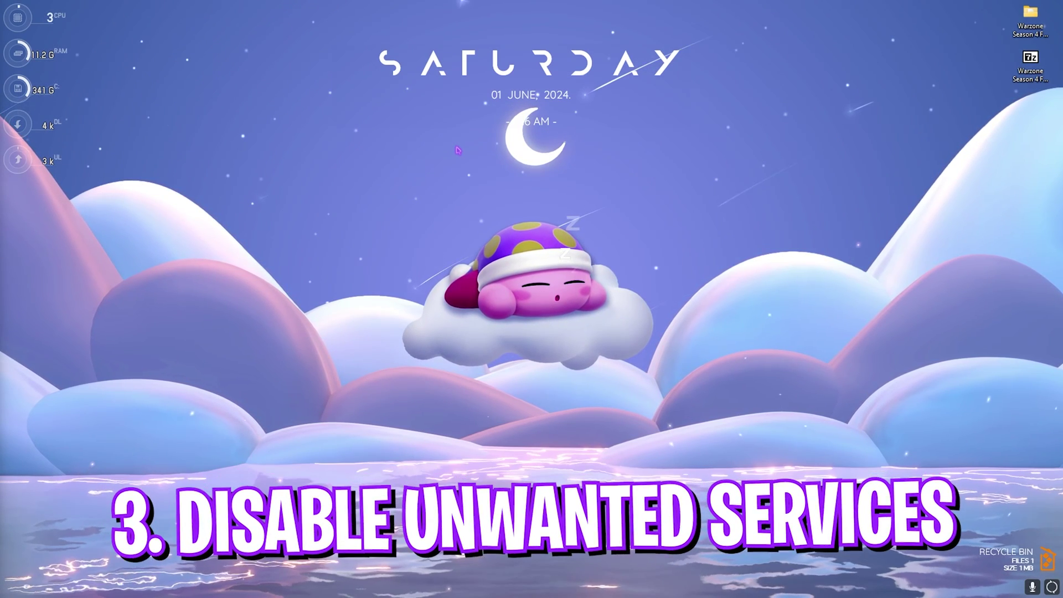
Launch msconfig and set the Boot advanced options to use 24 processors
key("super+r")
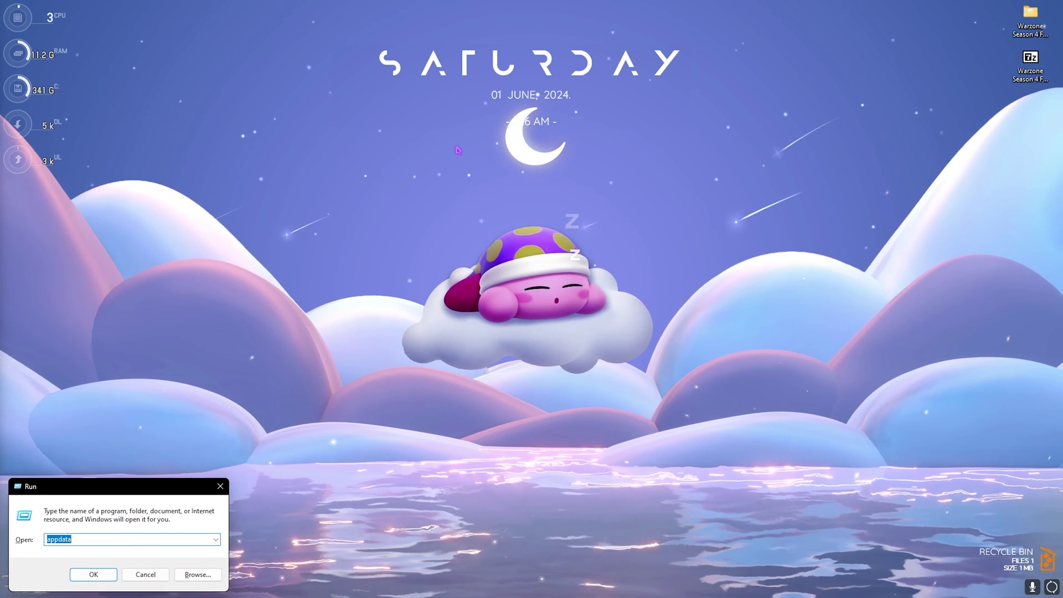
type("msconfig")
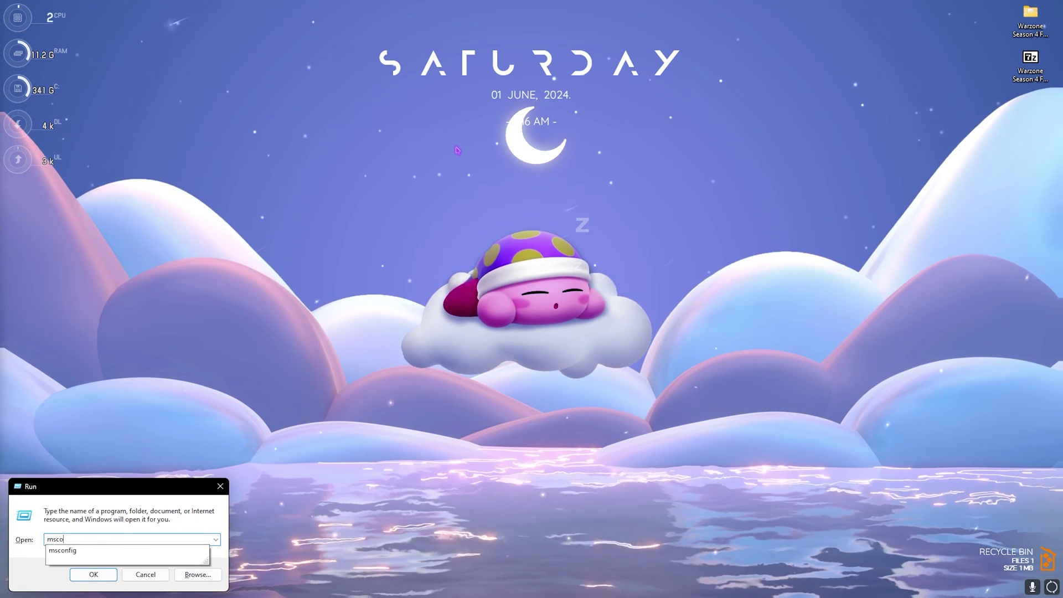
key("Return")
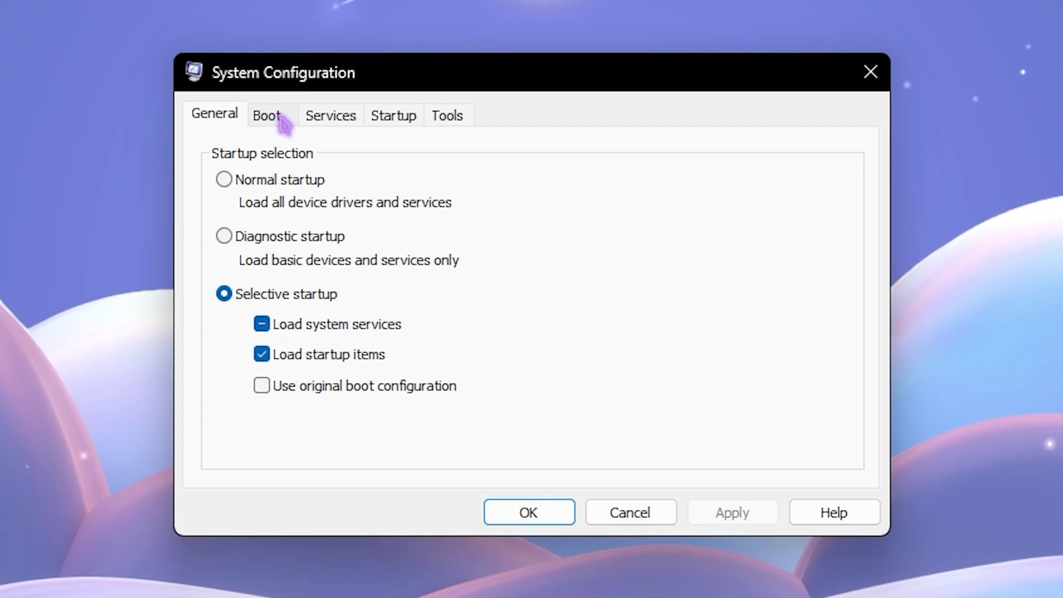
left_click(276, 116)
left_click(310, 296)
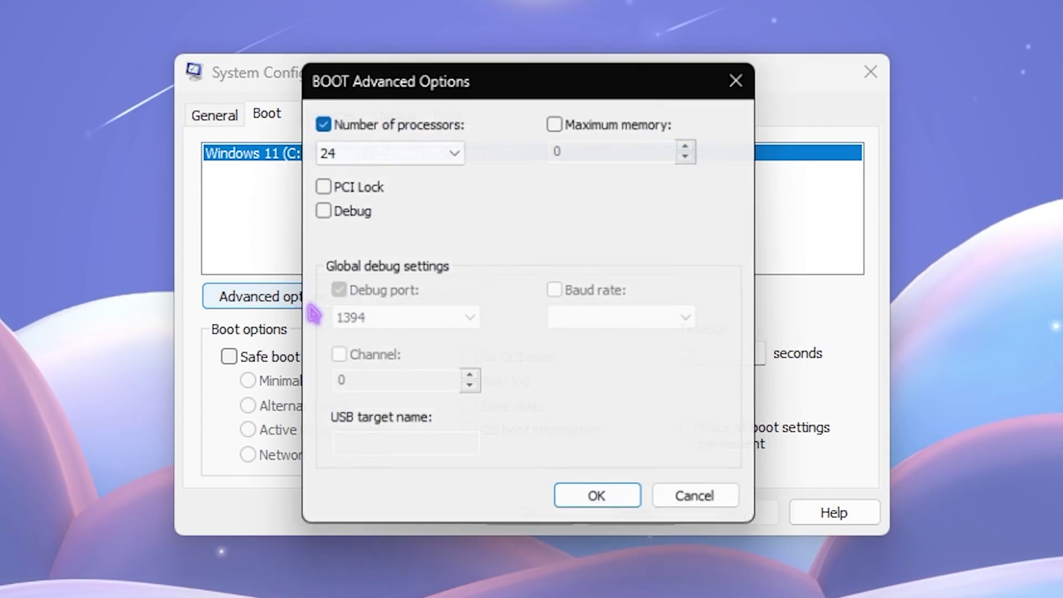
left_click(382, 148)
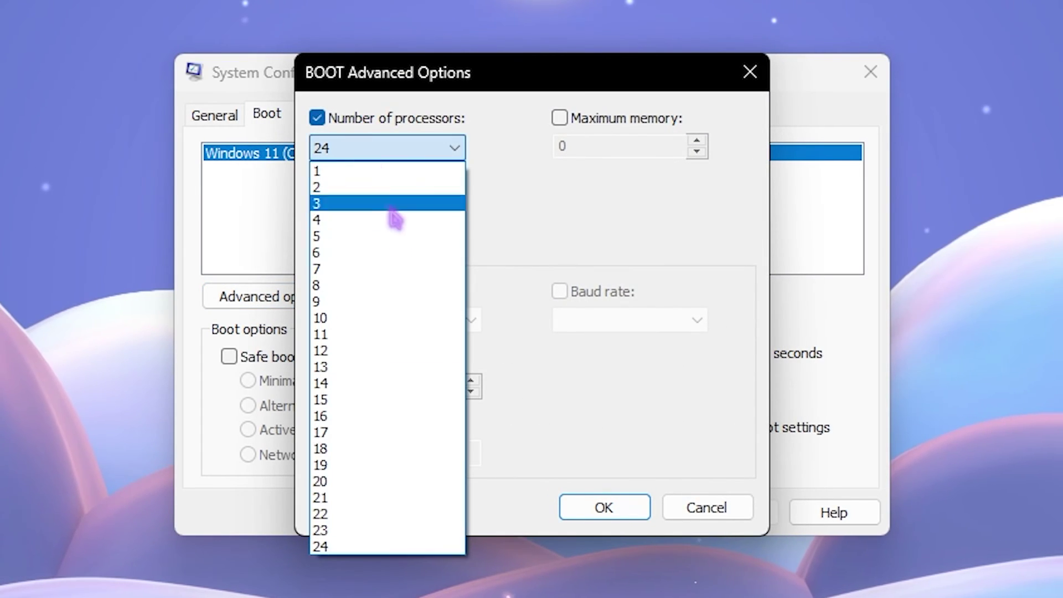
left_click(318, 548)
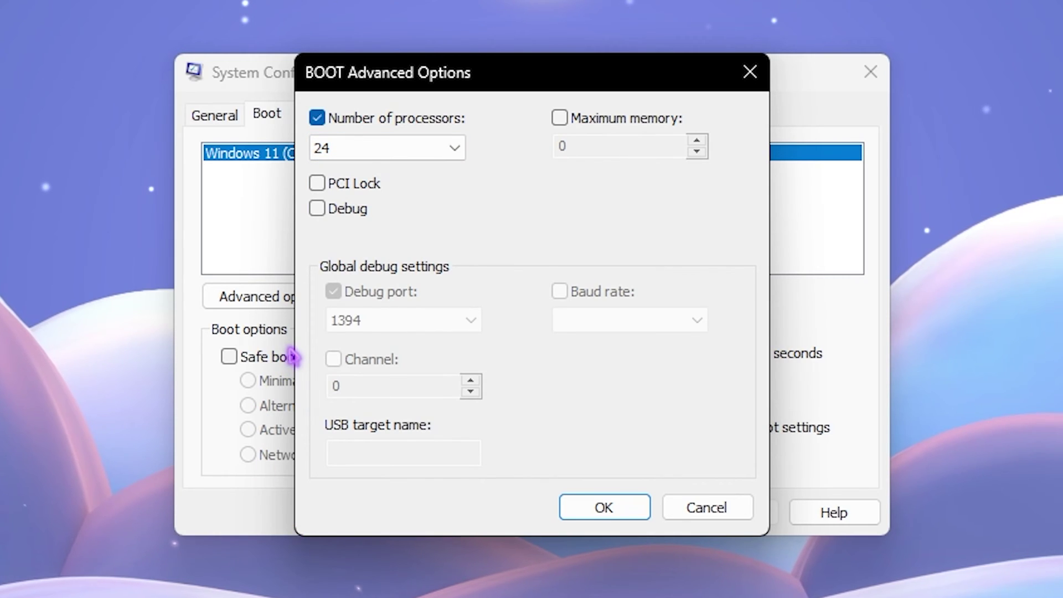
left_click(612, 503)
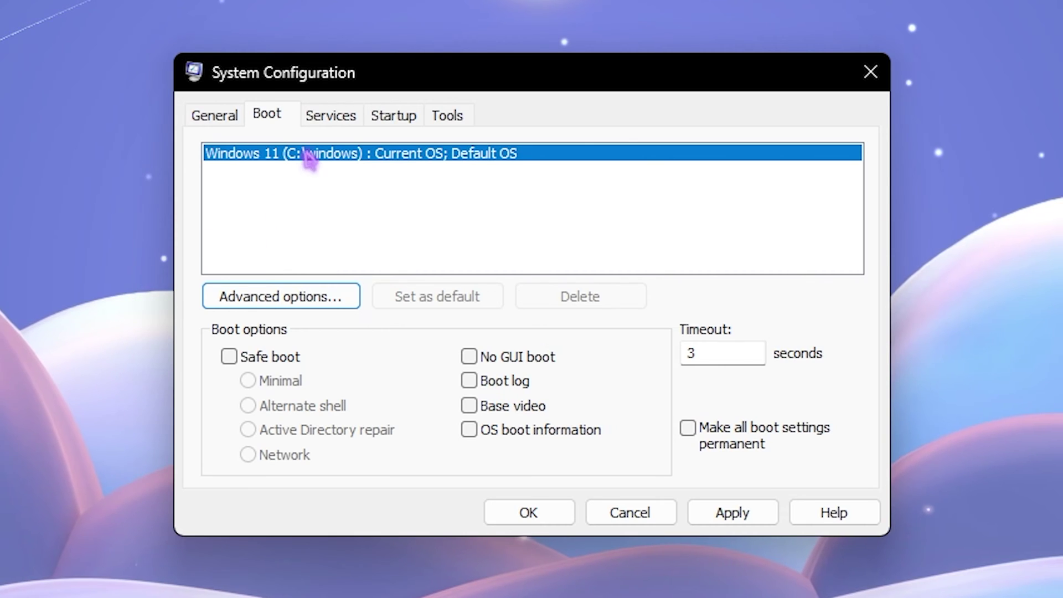
left_click(331, 115)
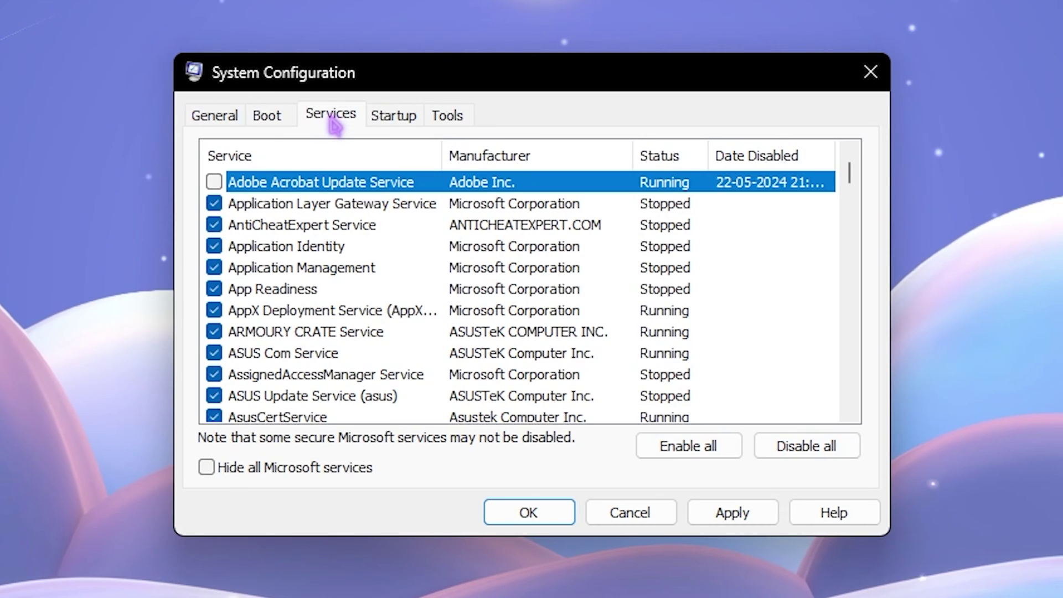
Hide all Microsoft services, scroll through the remaining third-party services, and apply with OK
left_click(235, 470)
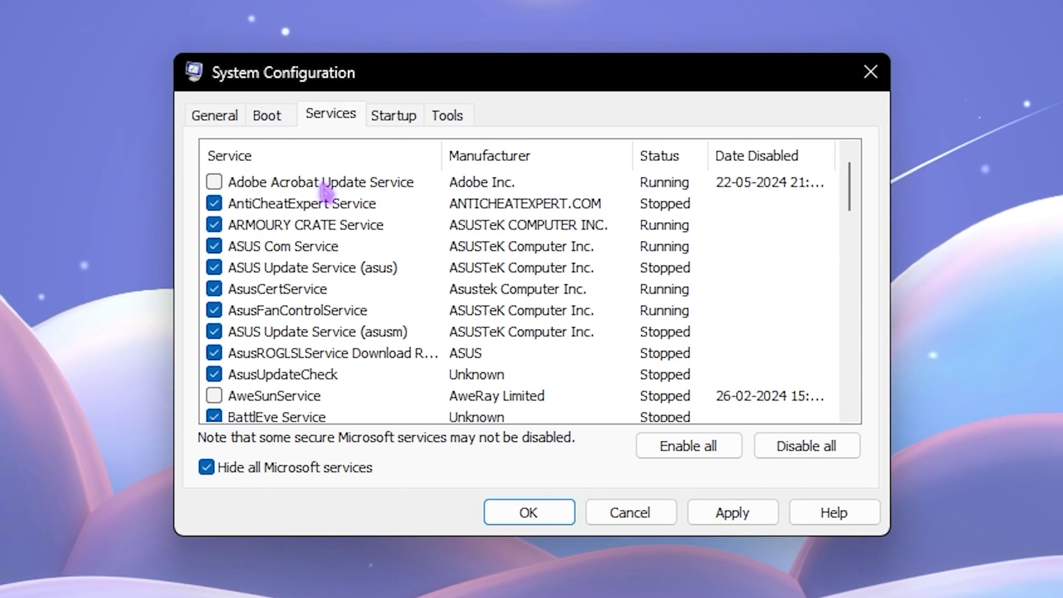
scroll(325, 191, "down", 1)
scroll(325, 191, "down", 4)
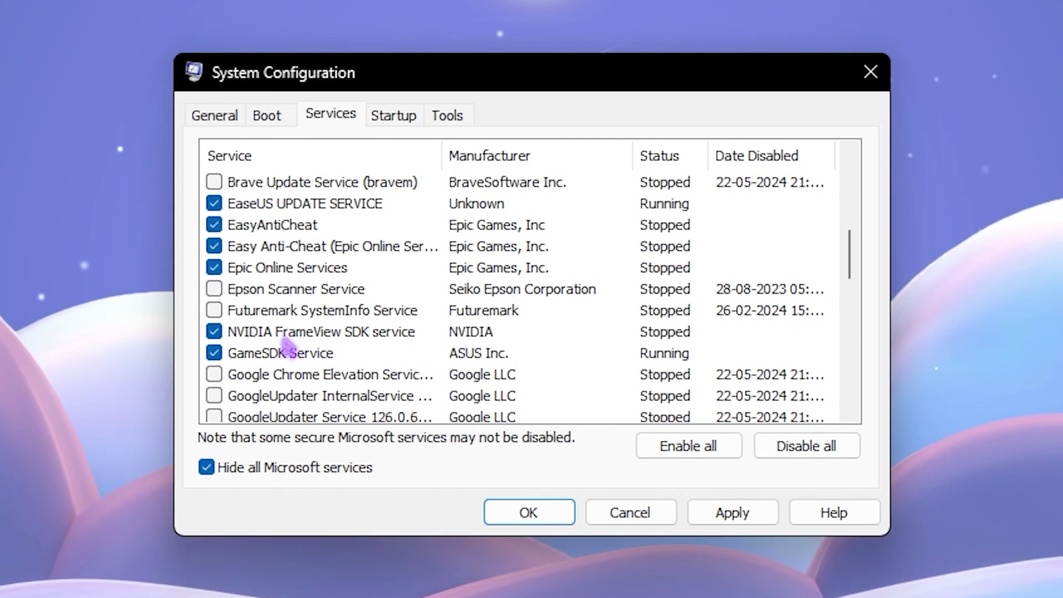
scroll(285, 346, "down", 1)
scroll(287, 346, "down", 1)
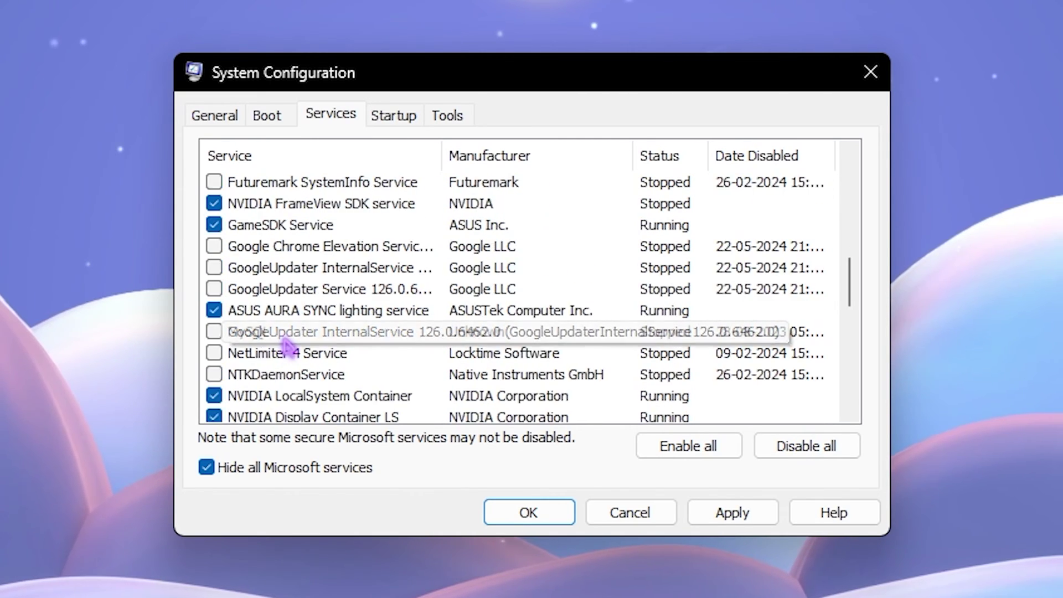
scroll(287, 347, "down", 2)
scroll(288, 349, "down", 1)
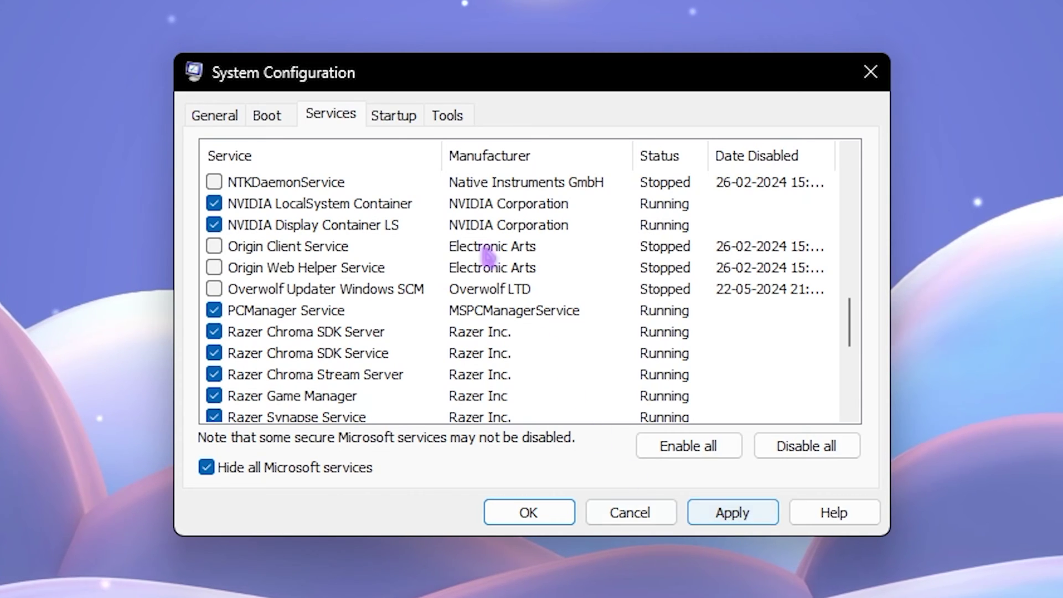
scroll(476, 249, "down", 4)
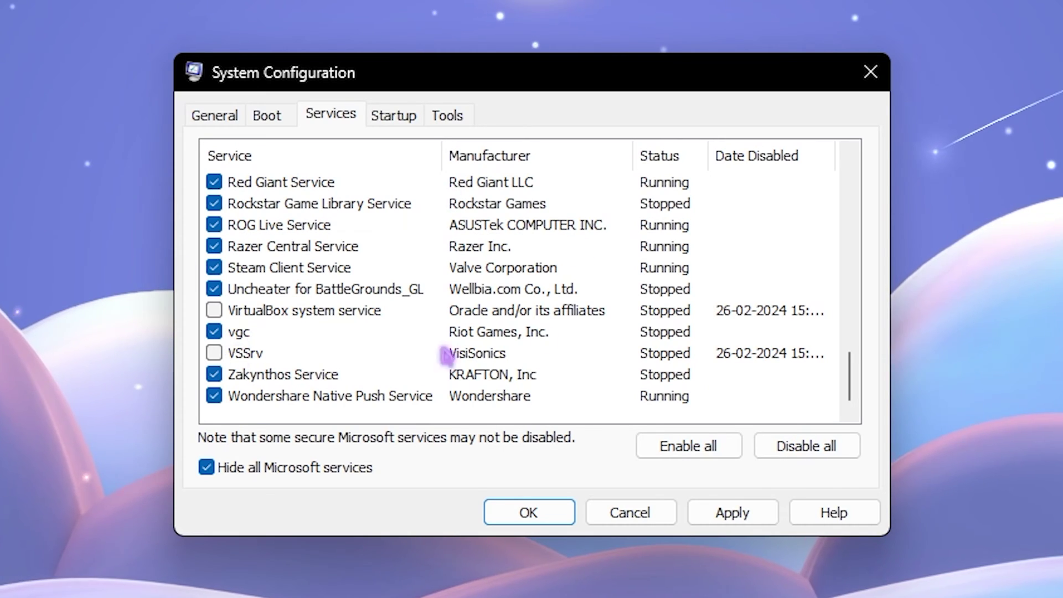
left_click(545, 520)
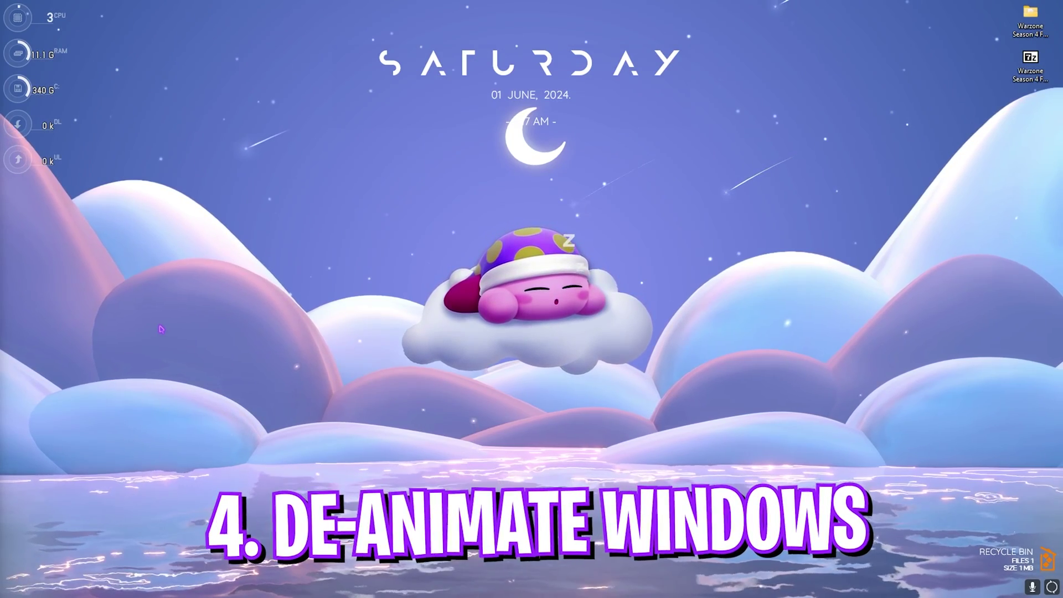
Search 'adjust' to open Performance Options and reposition its window
key("super")
type("adjust the appearance and performance of Windows")
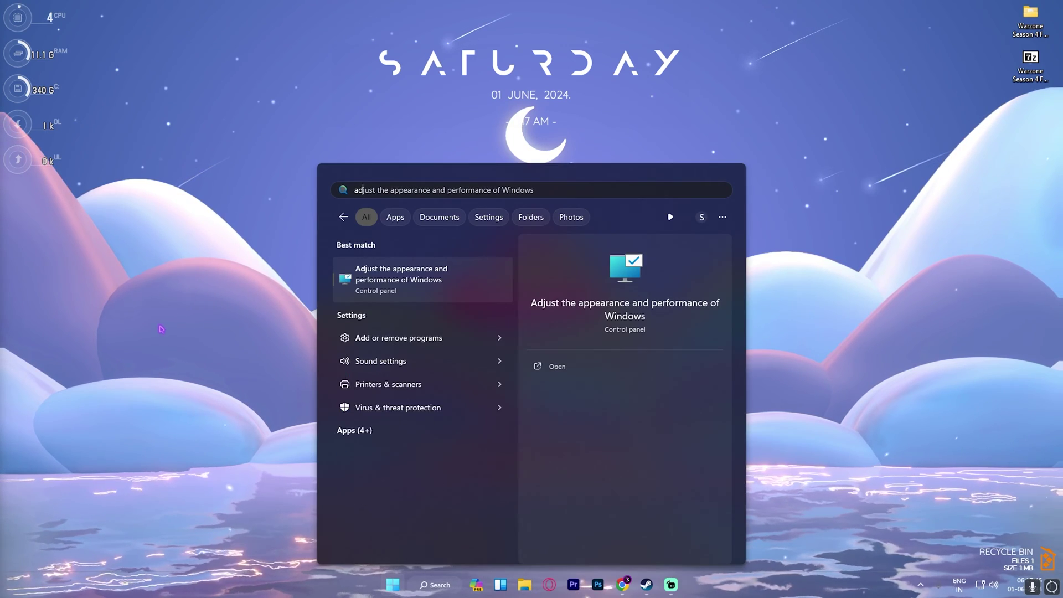
key("Return")
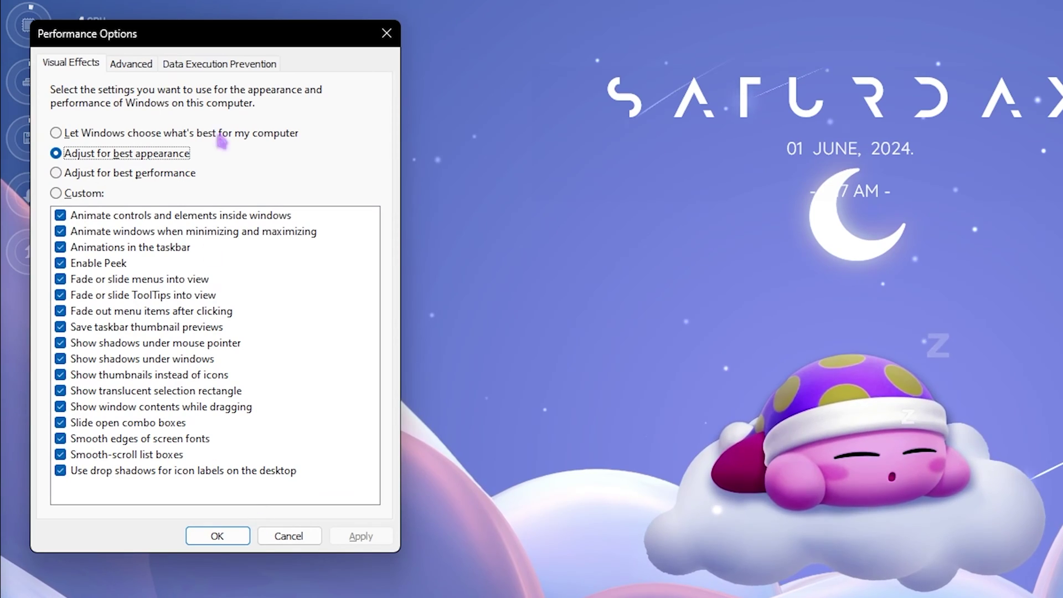
left_click_drag(244, 40, 333, 74)
Choose best performance, keeping thumbnail previews, window shadows, drag contents and smooth fonts enabled
left_click(232, 207)
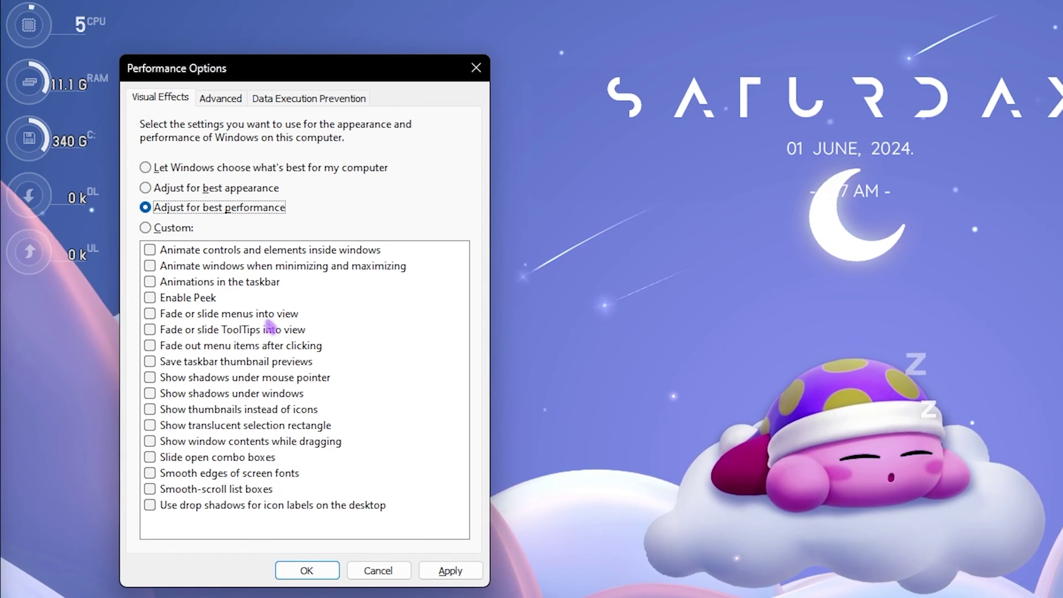
left_click(150, 361)
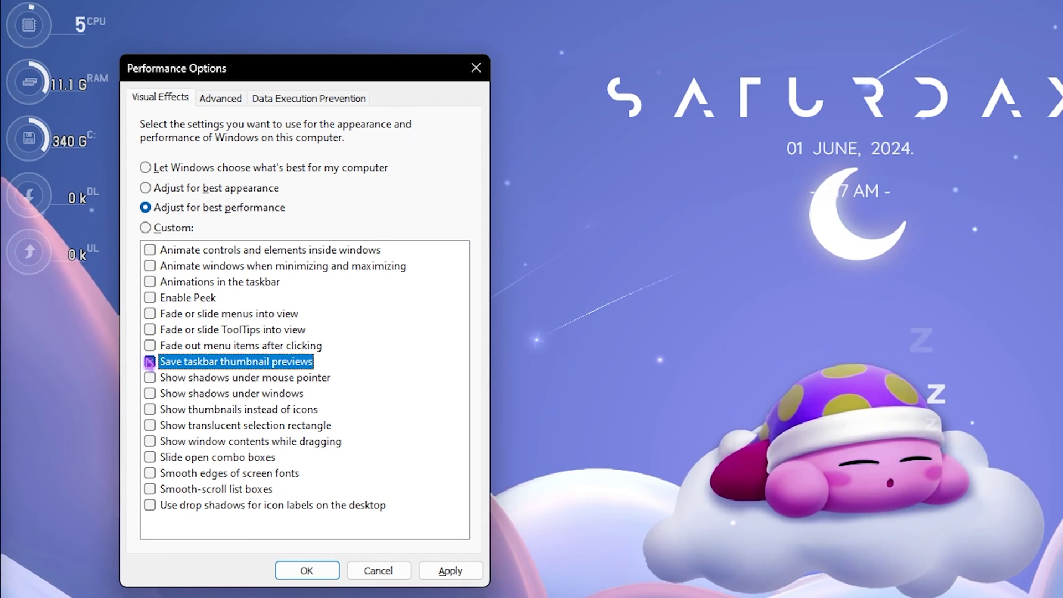
left_click(155, 394)
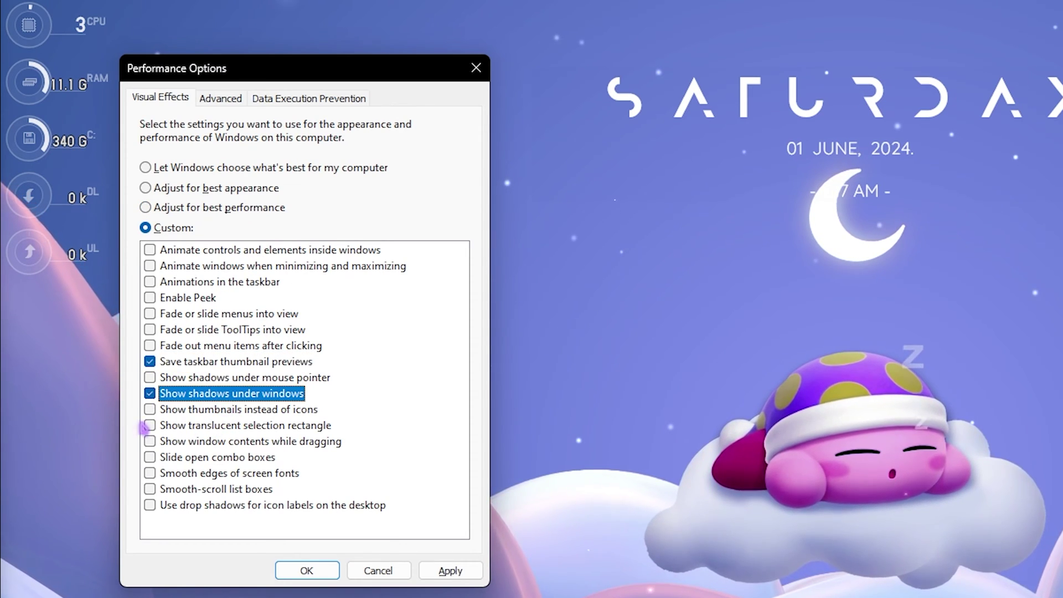
left_click(148, 442)
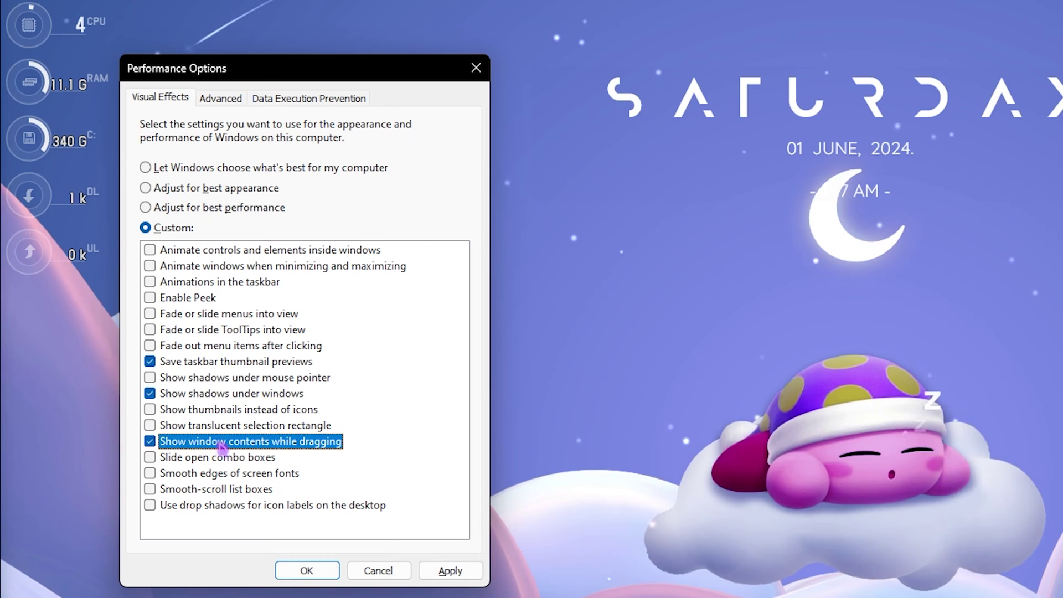
left_click(150, 474)
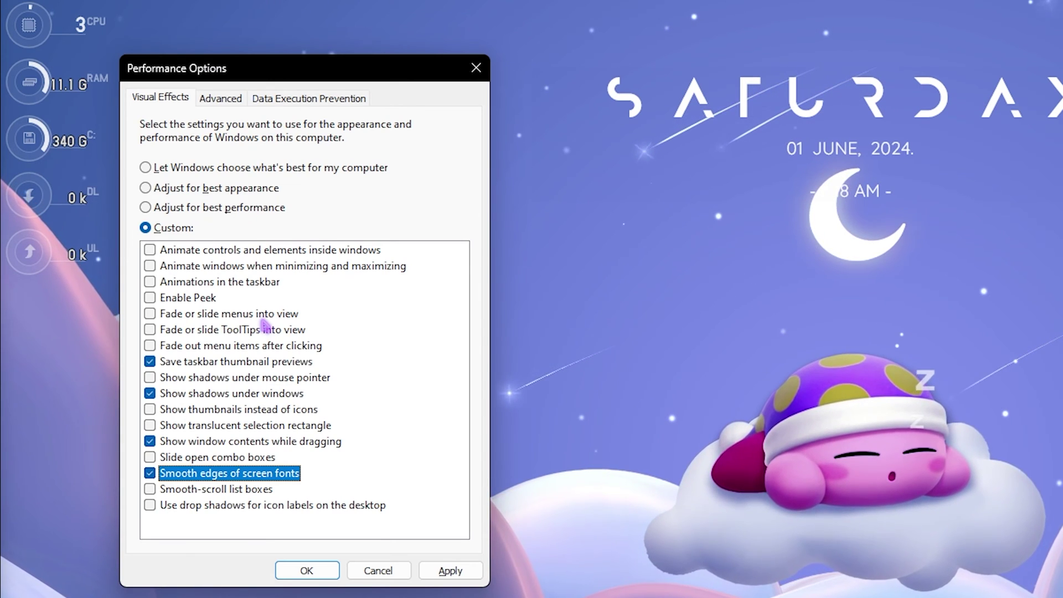
left_click(220, 98)
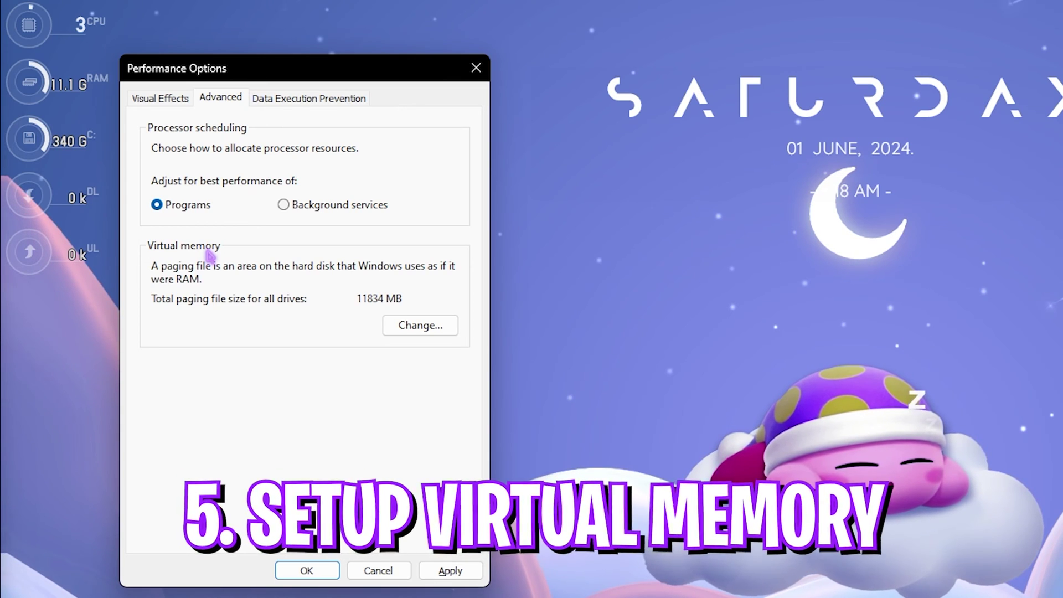
Open the virtual memory settings, launch Calculator, and check installed RAM in System Information
left_click(433, 332)
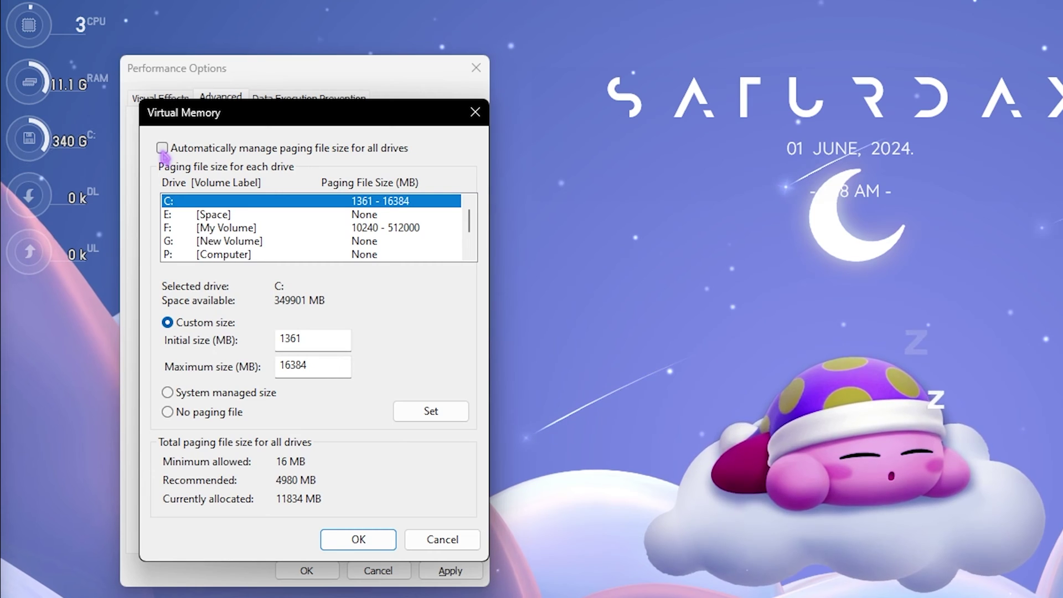
key("super")
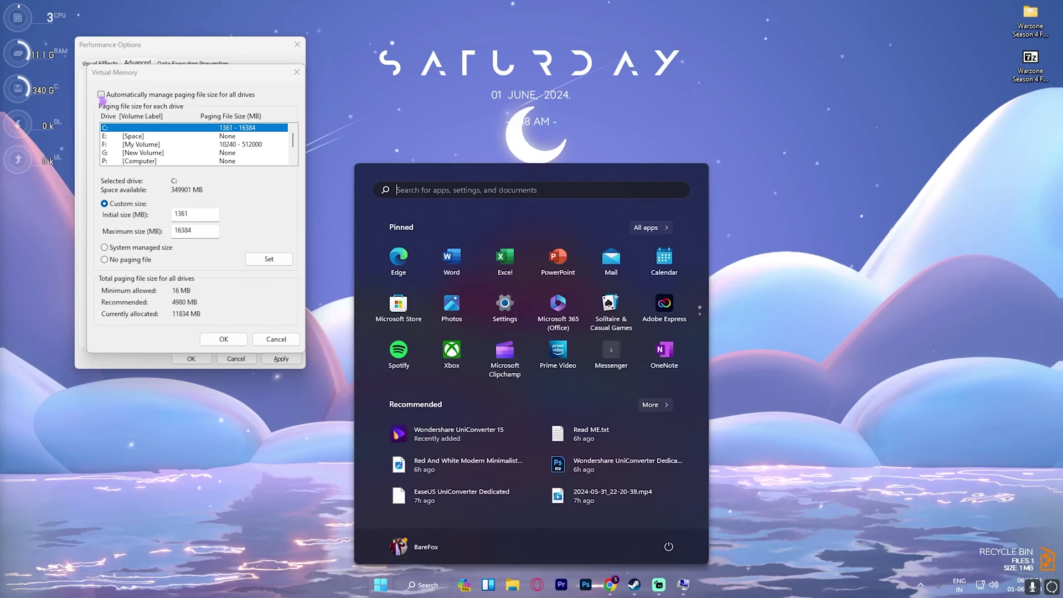
type("calculator")
key("Return")
key("super")
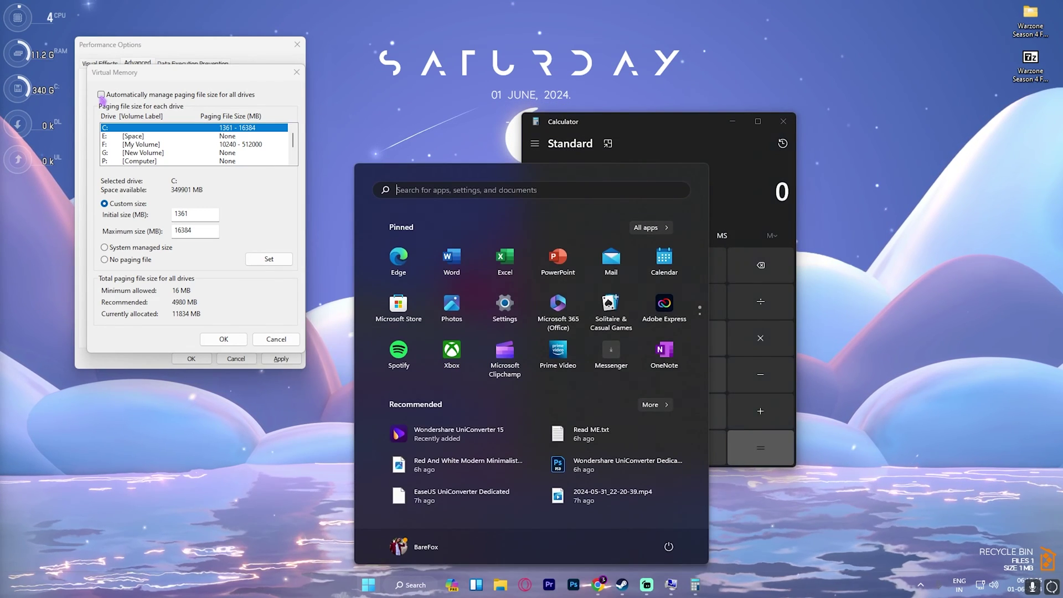
type("system information")
key("Return")
left_click(487, 393)
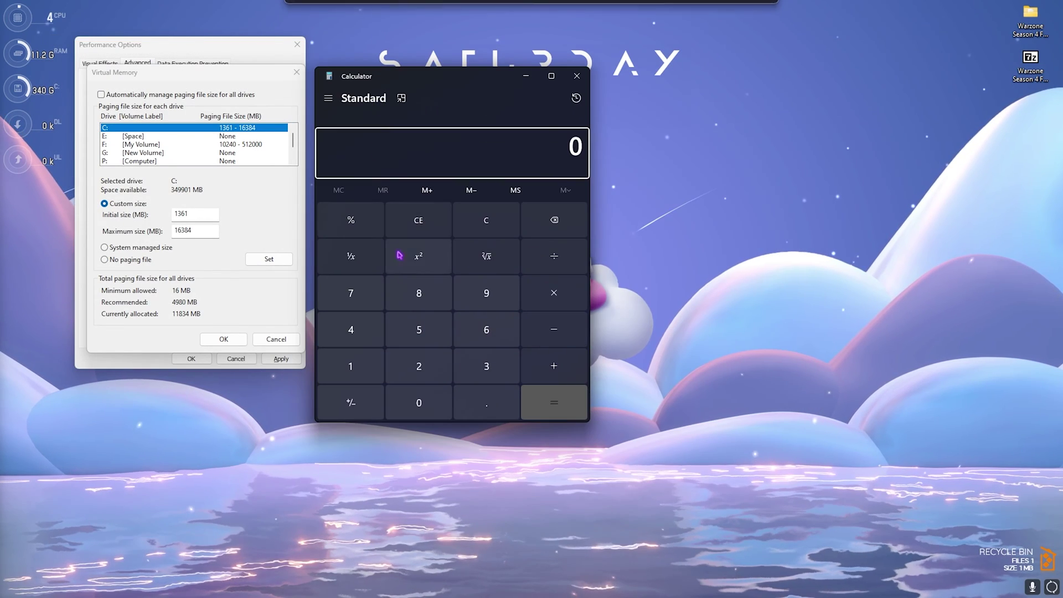
Compute 32×1024÷2 = 16384 and give C: a 1361–16384 MB custom paging file
type("3")
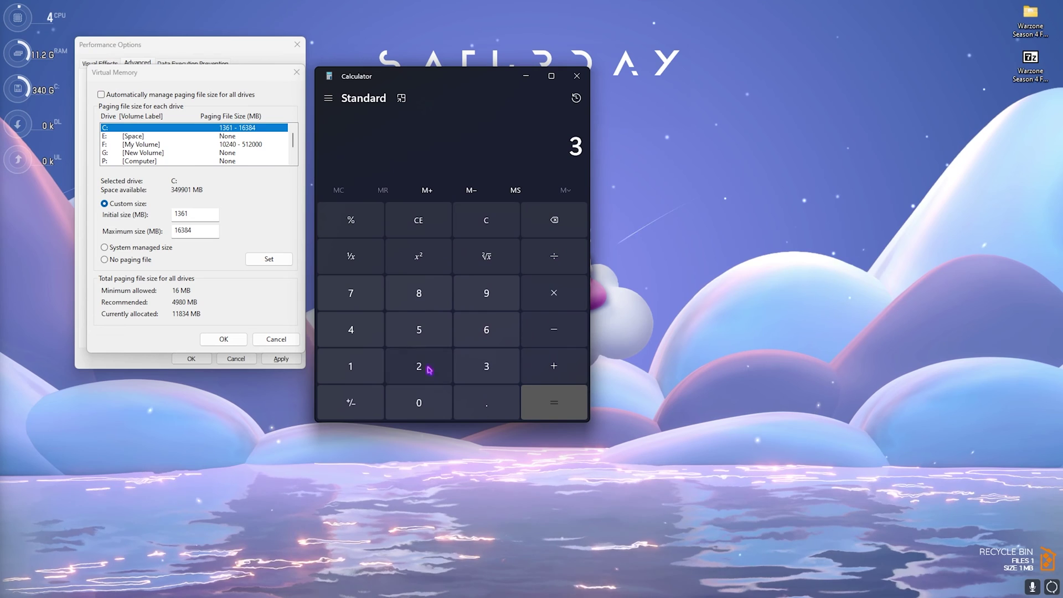
type("2*1024")
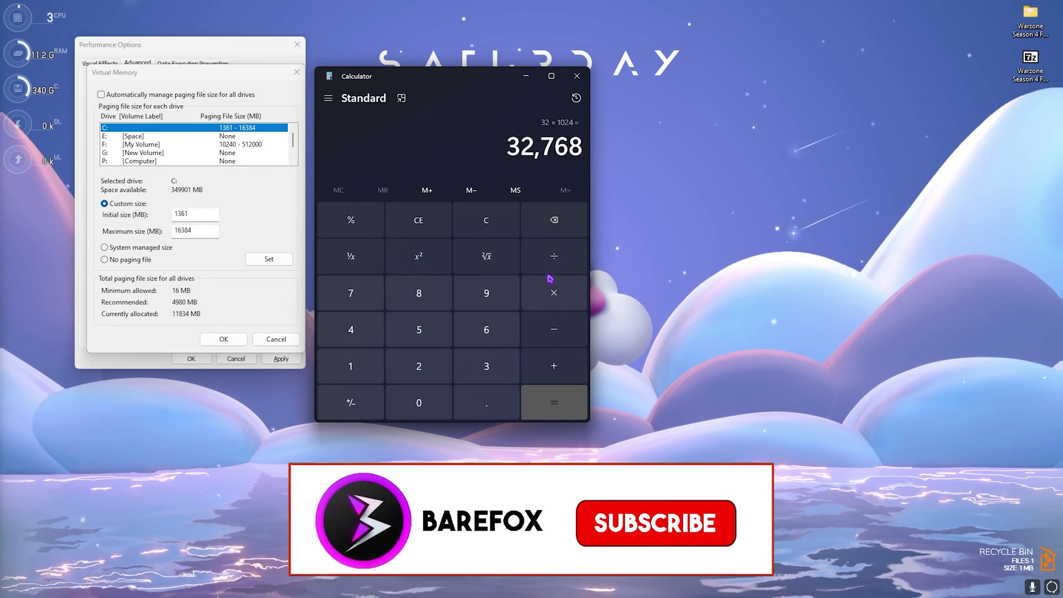
left_click(553, 256)
left_click(419, 366)
key("Return")
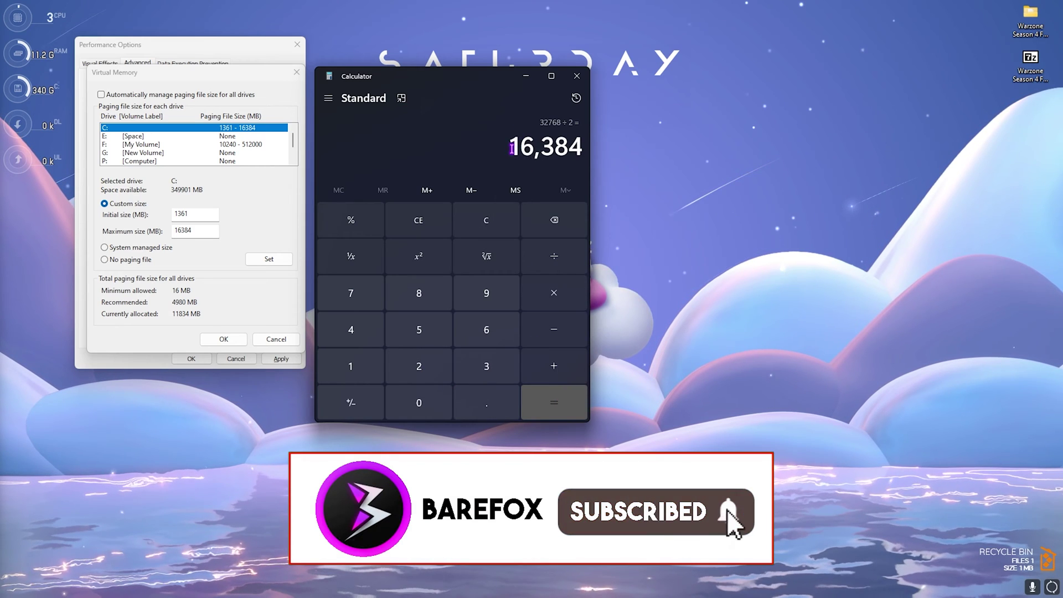
double_click(193, 230)
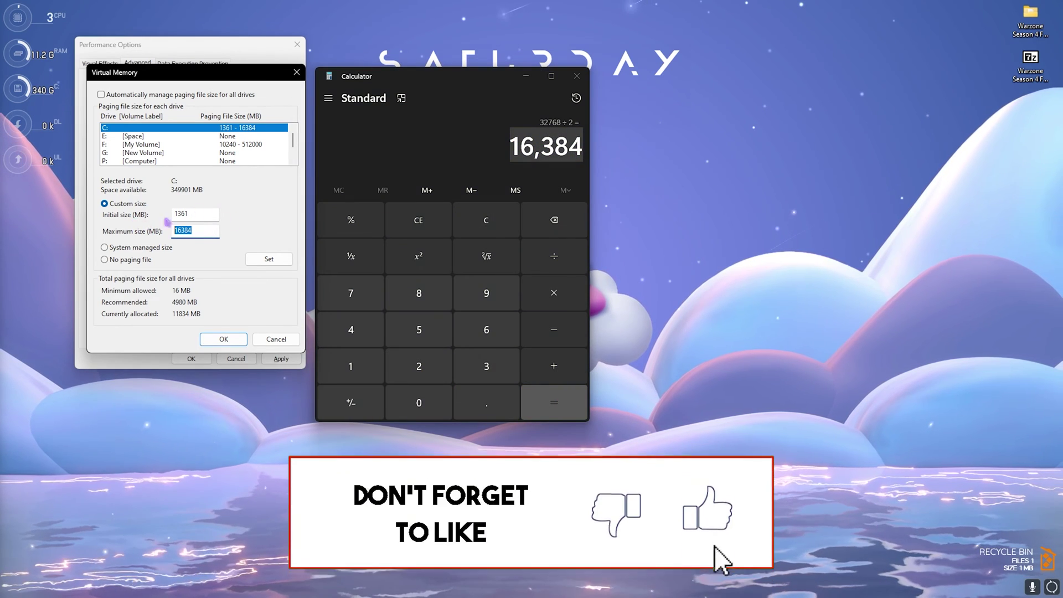
left_click(577, 76)
left_click(268, 258)
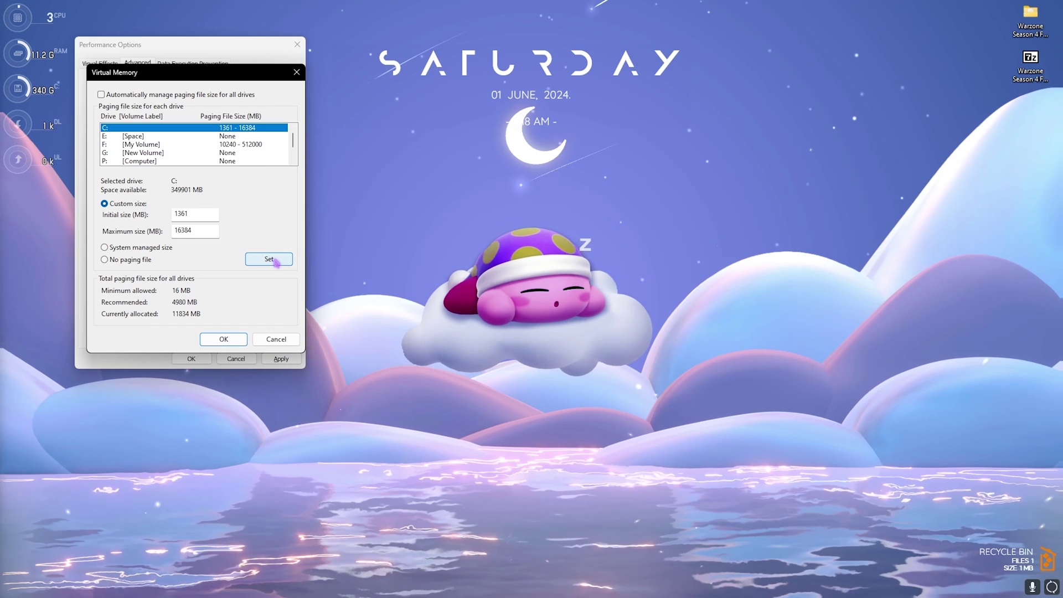
left_click(223, 339)
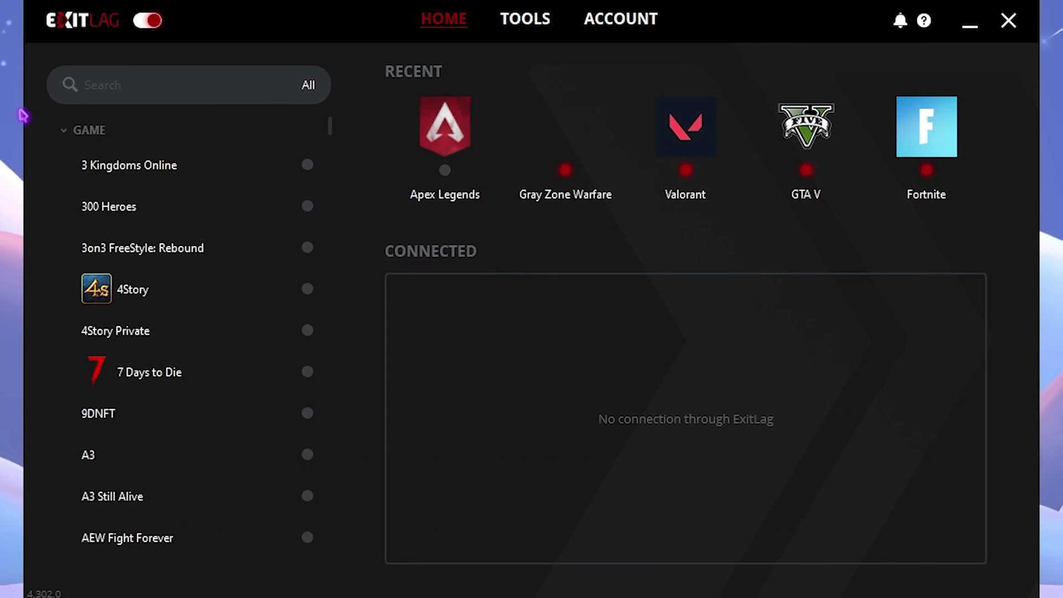
Search 'Warz', pick Call of Duty: MWIII | MWII | Warzone, choose SG Singapore01, and apply routes
left_click(104, 78)
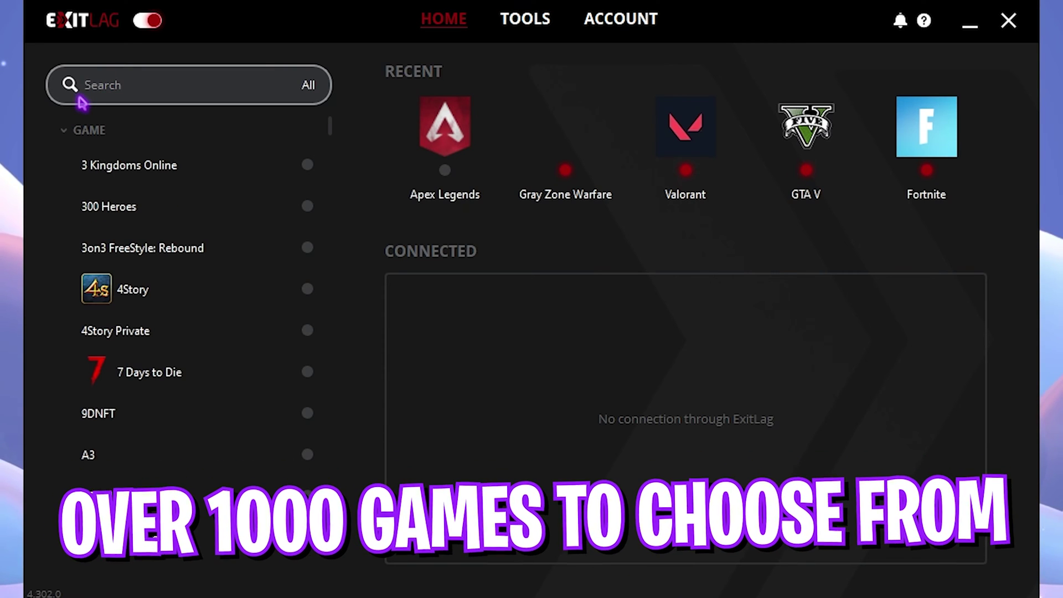
type("Warz")
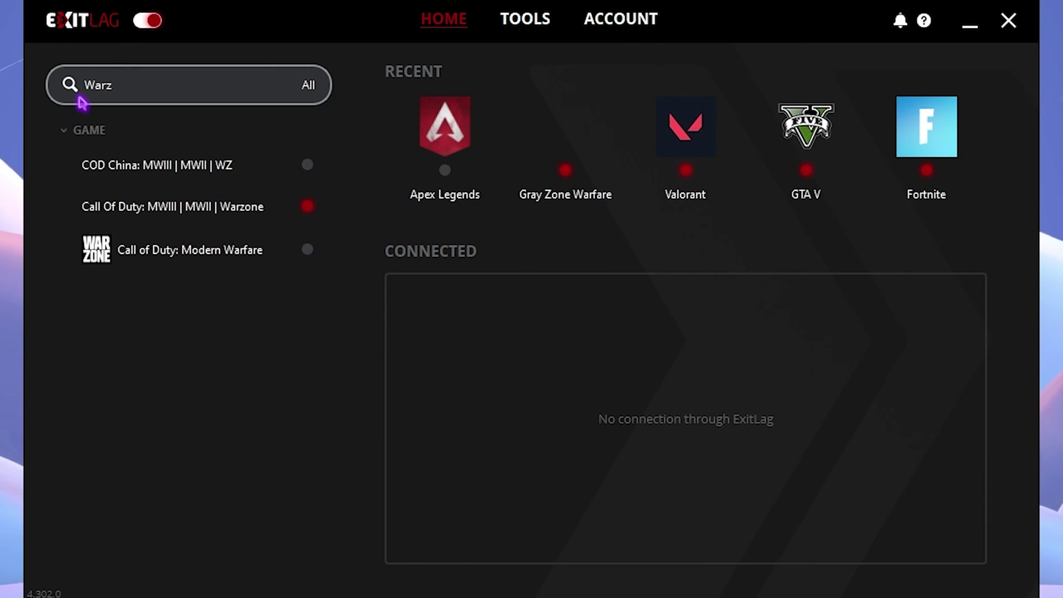
left_click(202, 215)
left_click(455, 163)
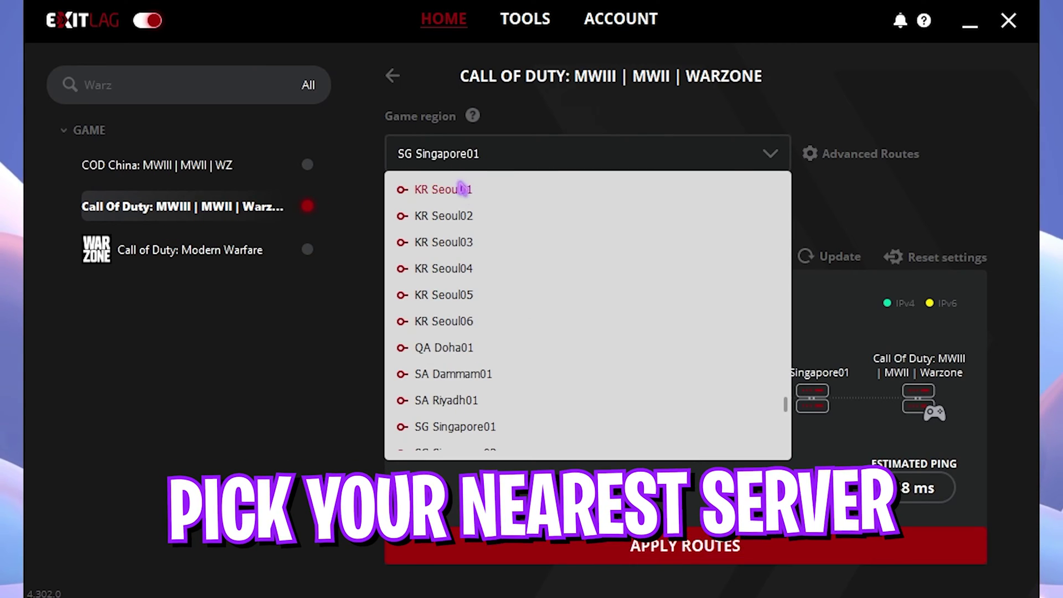
scroll(487, 321, "down", 7)
scroll(493, 325, "up", 5)
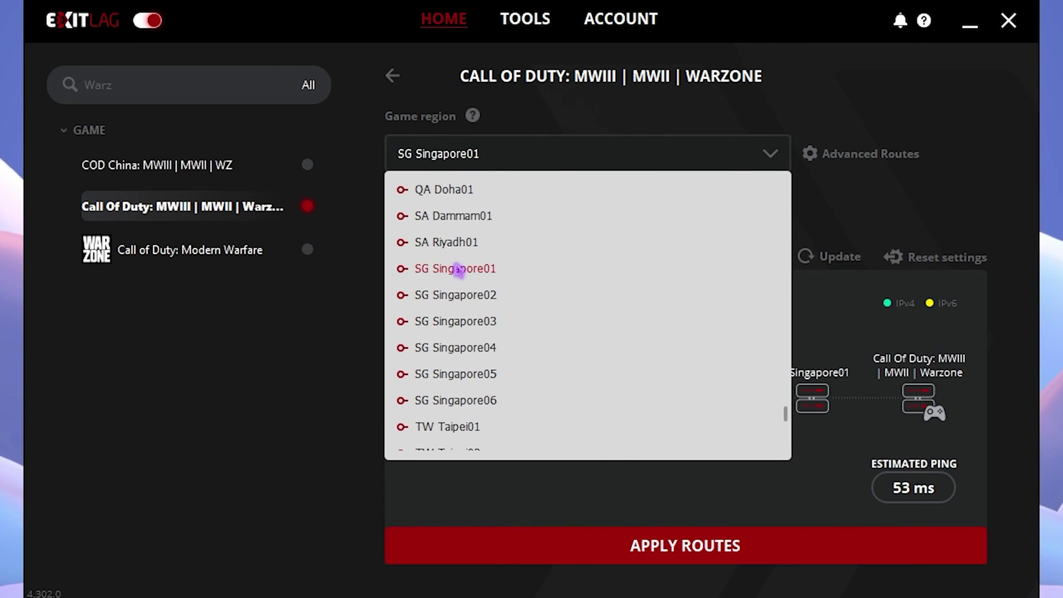
left_click(458, 267)
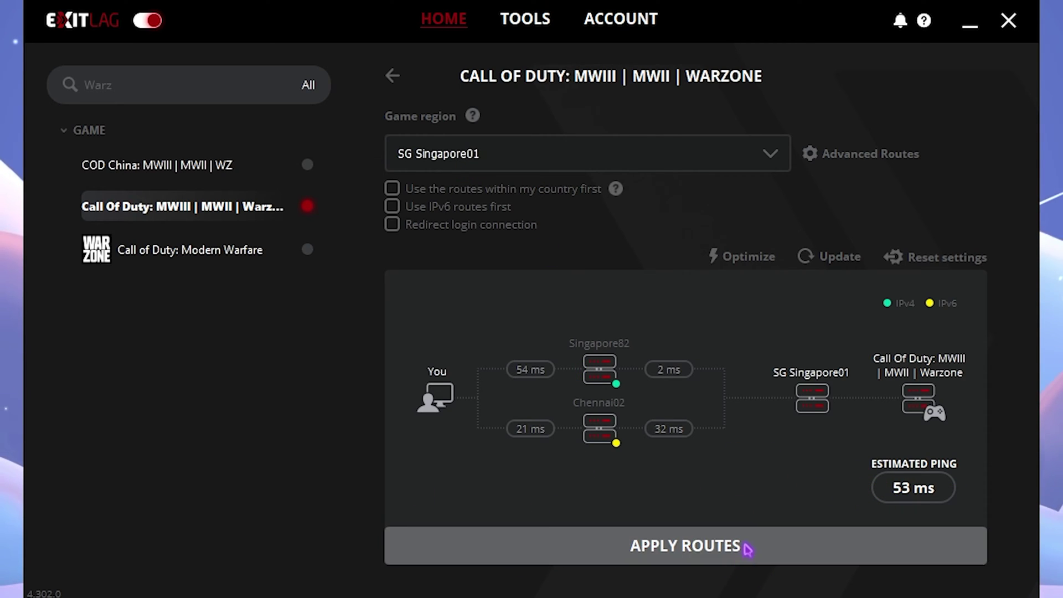
left_click(742, 547)
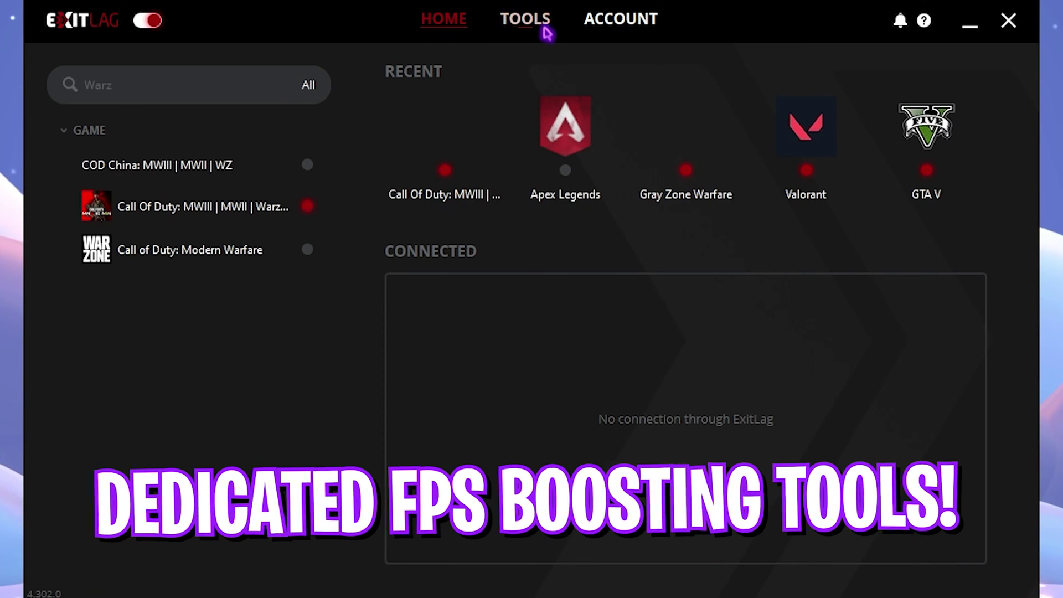
Show the FPS BOOST options under ExitLag's TOOLS section
left_click(534, 21)
left_click(103, 105)
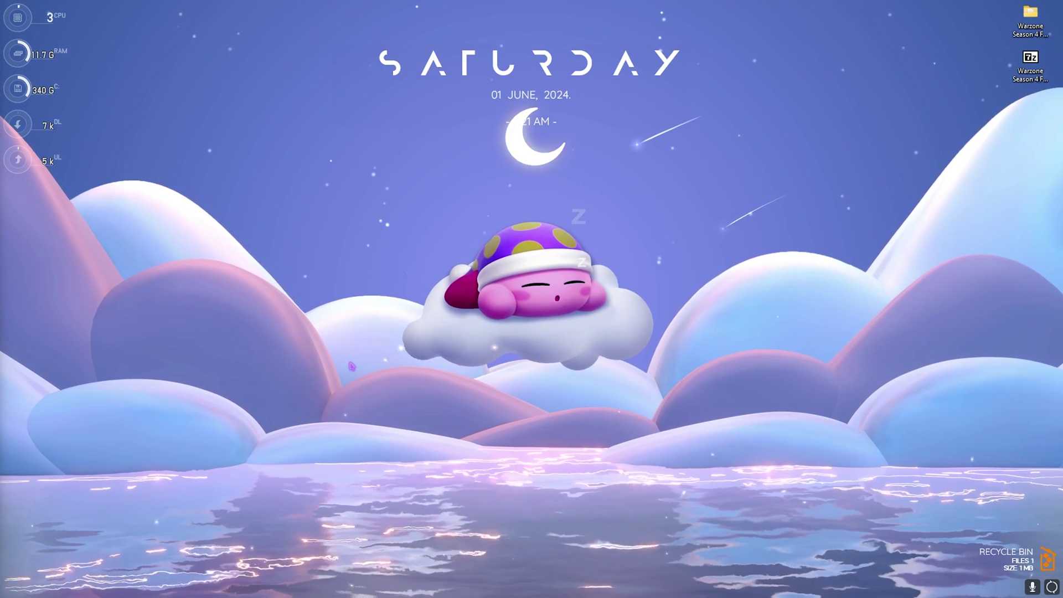
Create a restore point on Local Disk (C:) with the description 'cl'
key("super")
type("create a restore point")
key("Return")
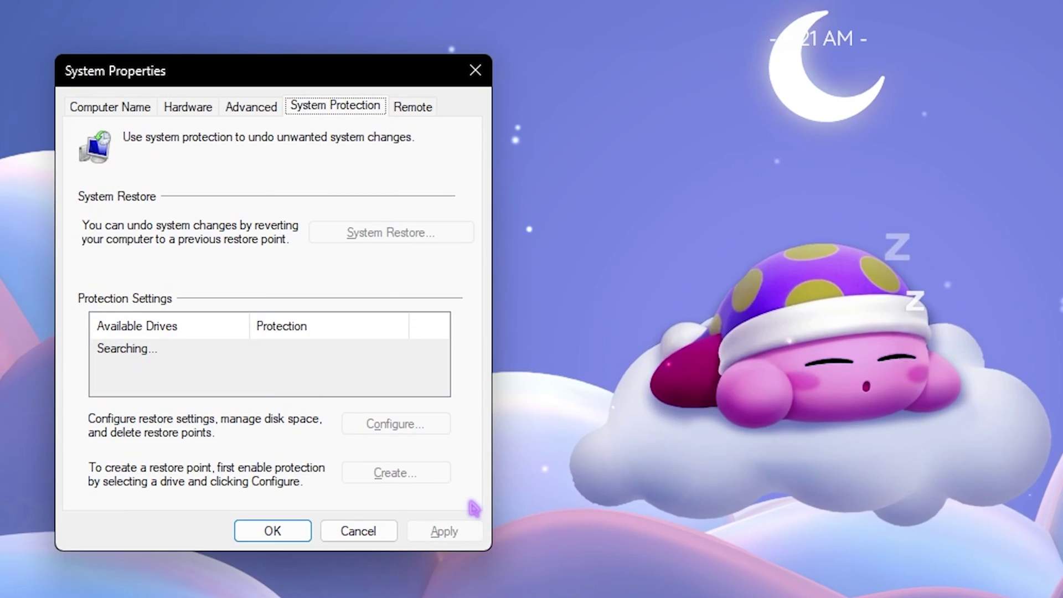
scroll(260, 368, "down", 2)
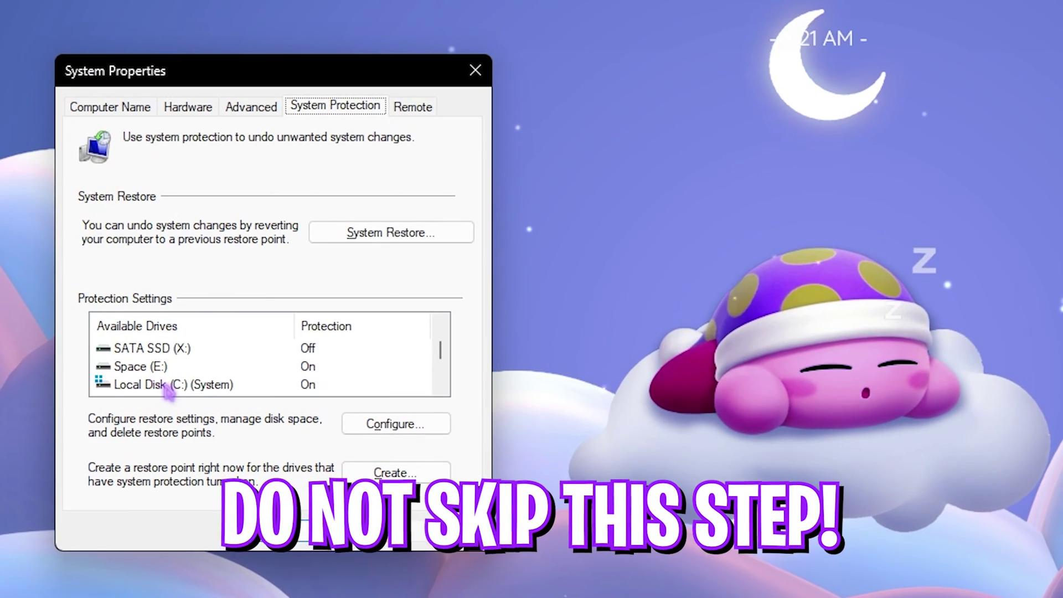
left_click(257, 384)
left_click(384, 472)
type("cl")
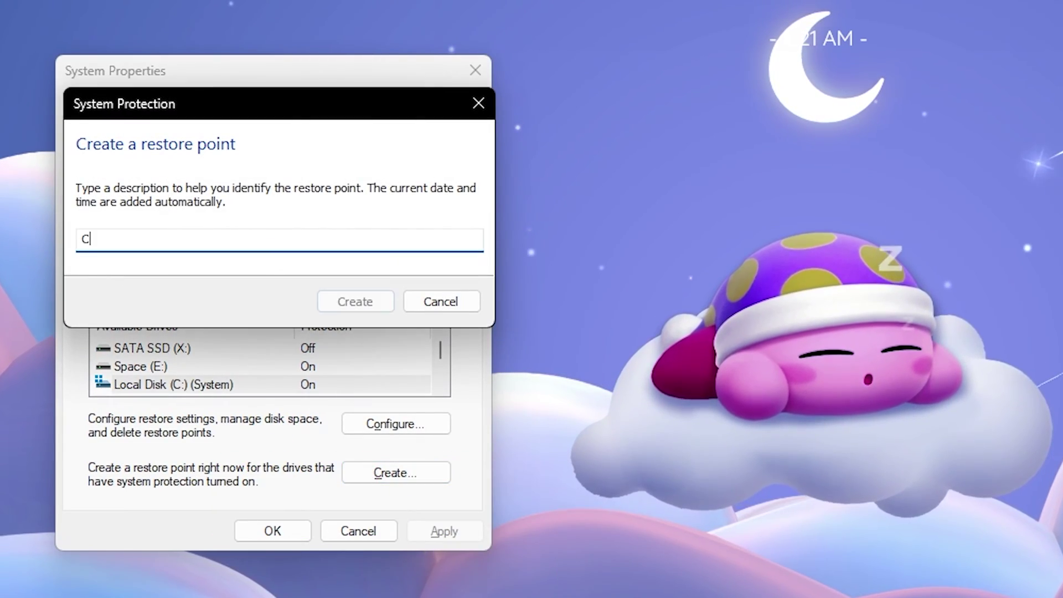
key("Return")
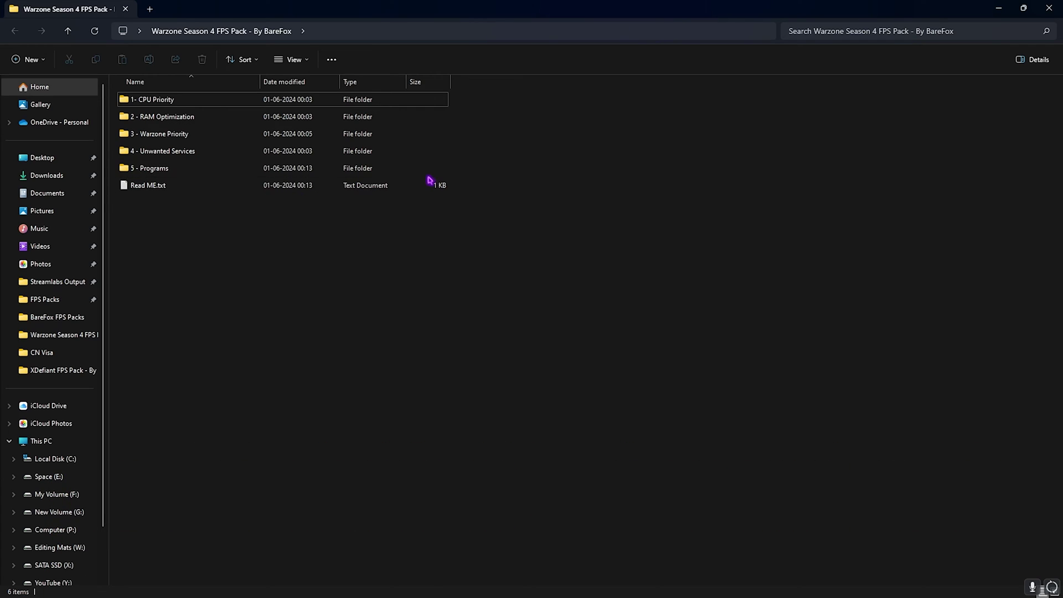
Open the 1- CPU Priority folder and browse its AMD and INTEL subfolders
left_click_drag(496, 164, 431, 95)
left_click(588, 161)
double_click(157, 102)
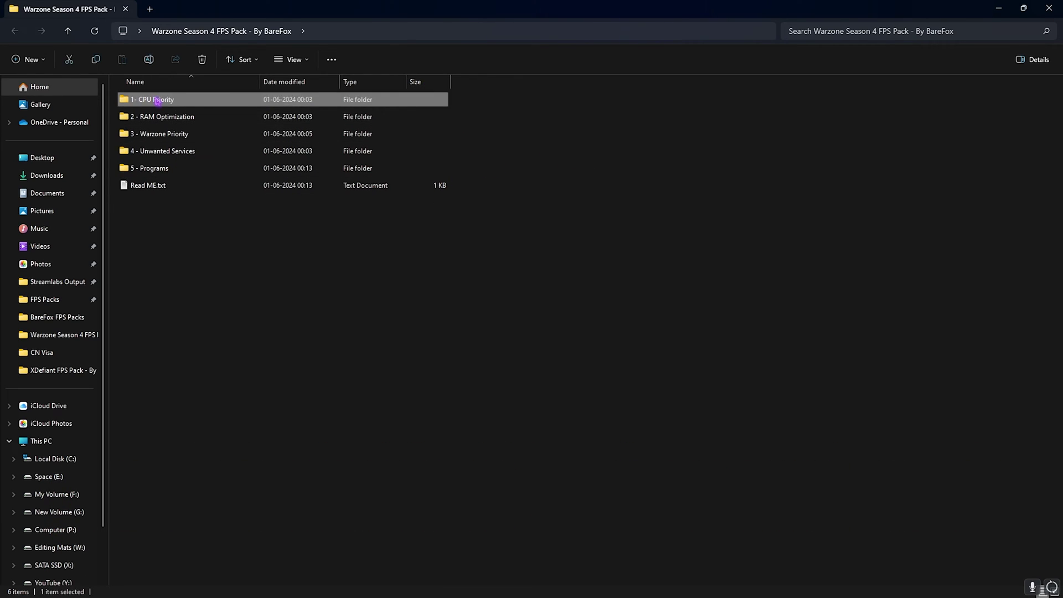
double_click(175, 105)
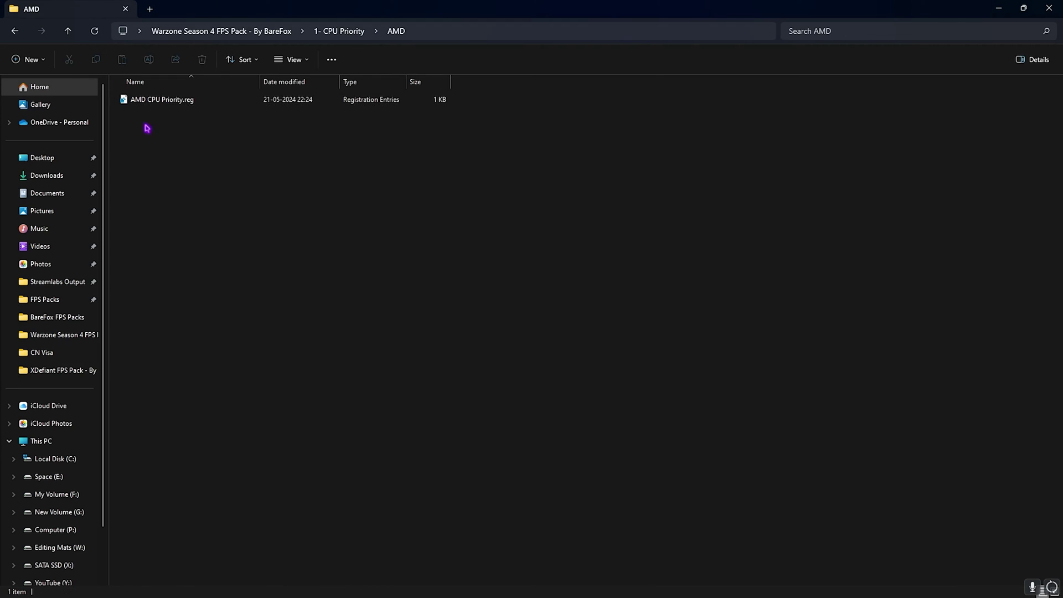
left_click(327, 32)
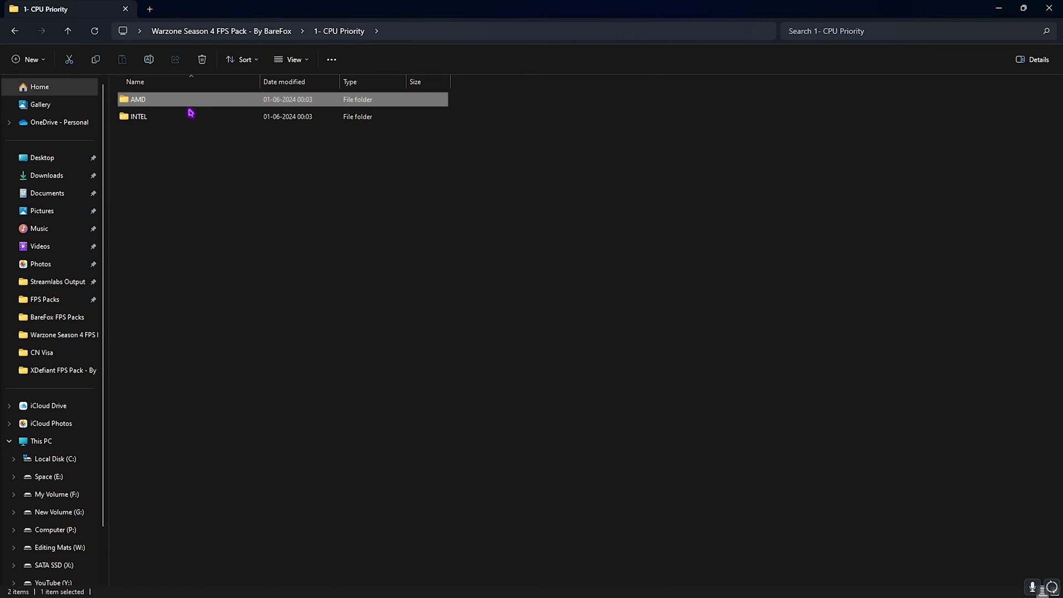
double_click(185, 113)
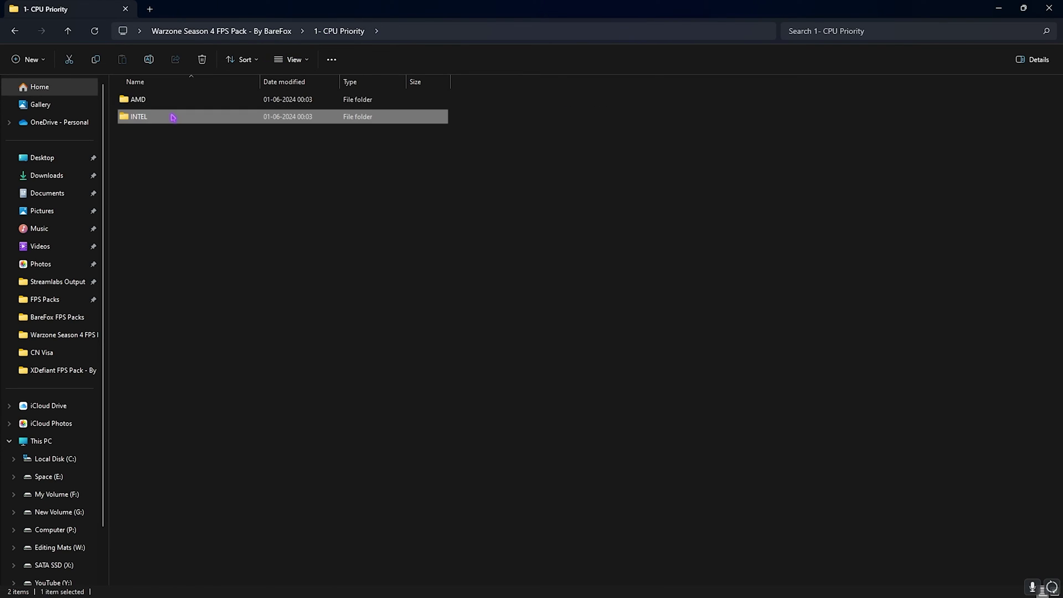
Revisit the AMD and INTEL folders, then open the pack's 2 - RAM Optimization folder
left_click(335, 33)
double_click(151, 99)
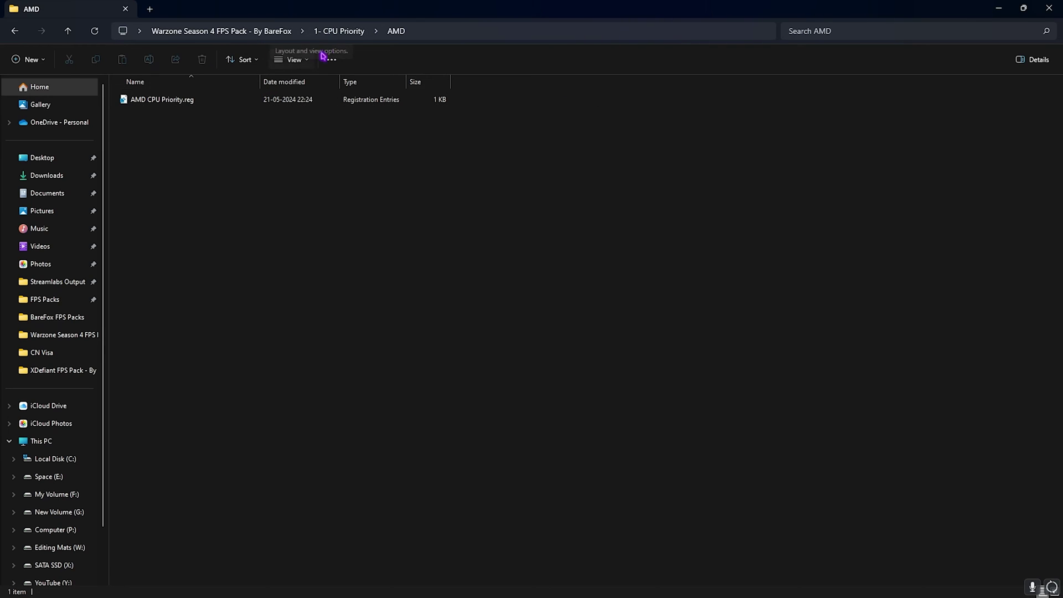
left_click(331, 34)
double_click(185, 114)
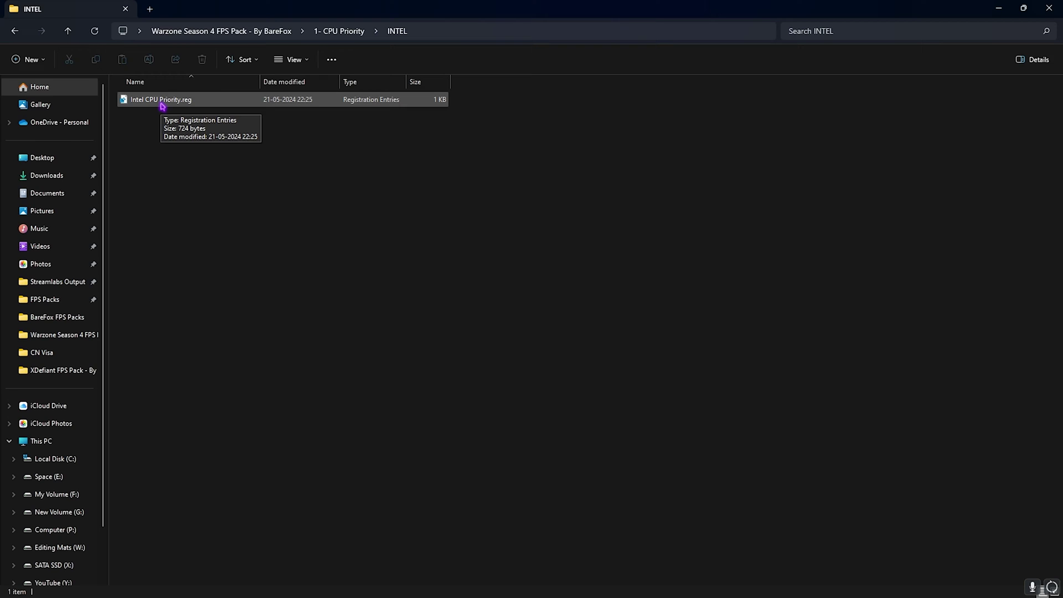
left_click(221, 31)
double_click(160, 116)
Look over the RAM registry files, selecting 32GB Ram.reg and then all fifteen files
left_click(152, 271)
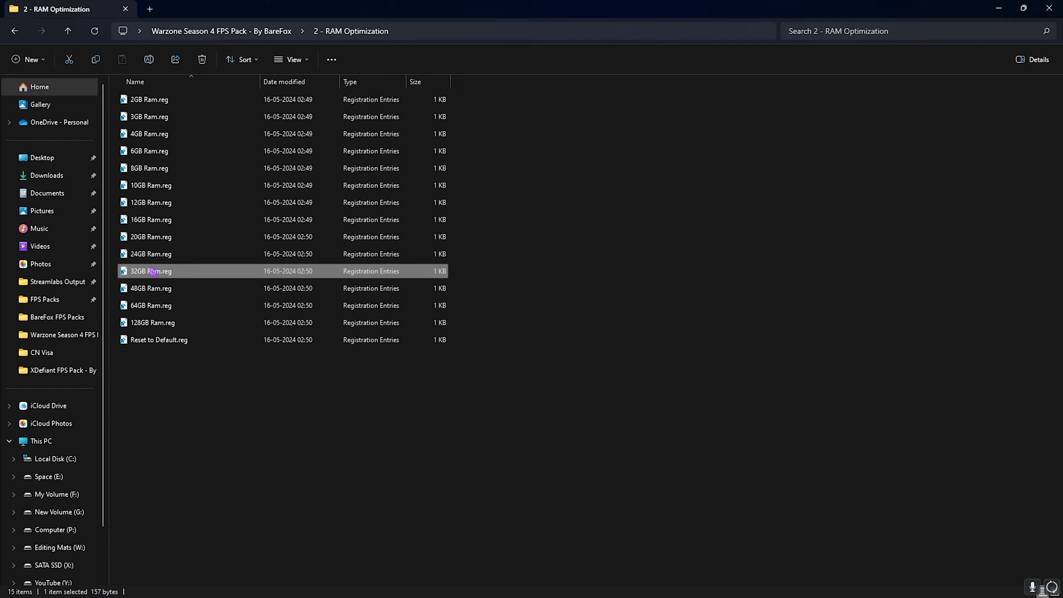
left_click(545, 283)
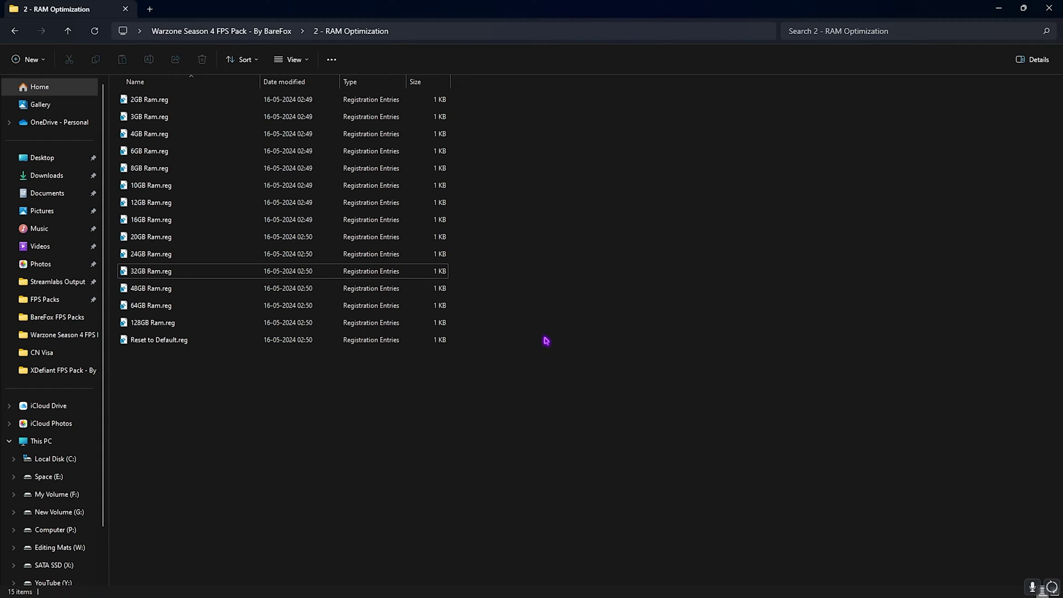
left_click_drag(543, 338, 445, 99)
left_click(587, 236)
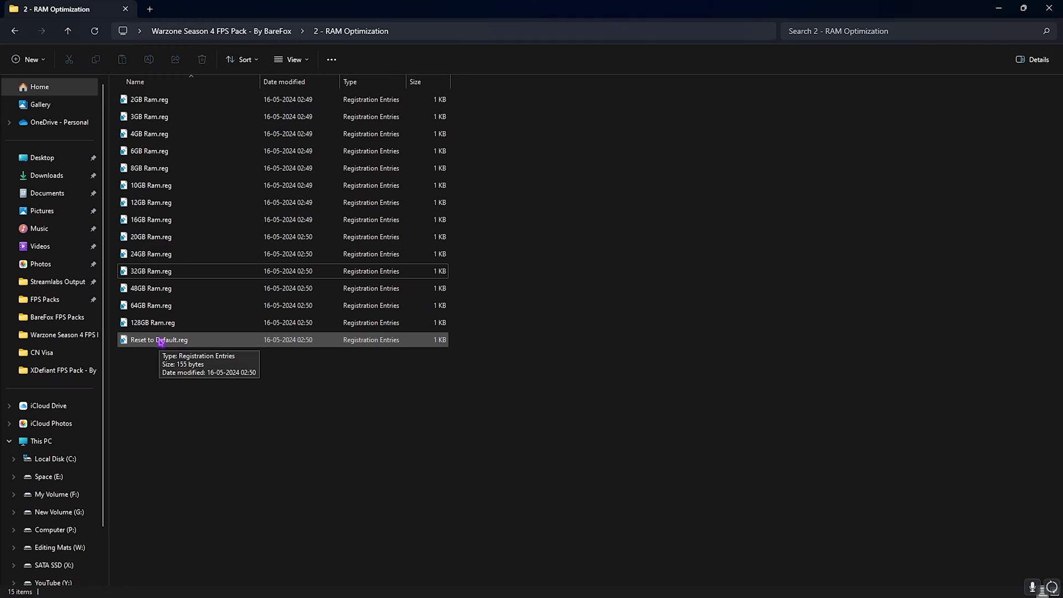
Open 3 - Warzone Priority and review its three priority registry files
left_click(175, 31)
double_click(174, 150)
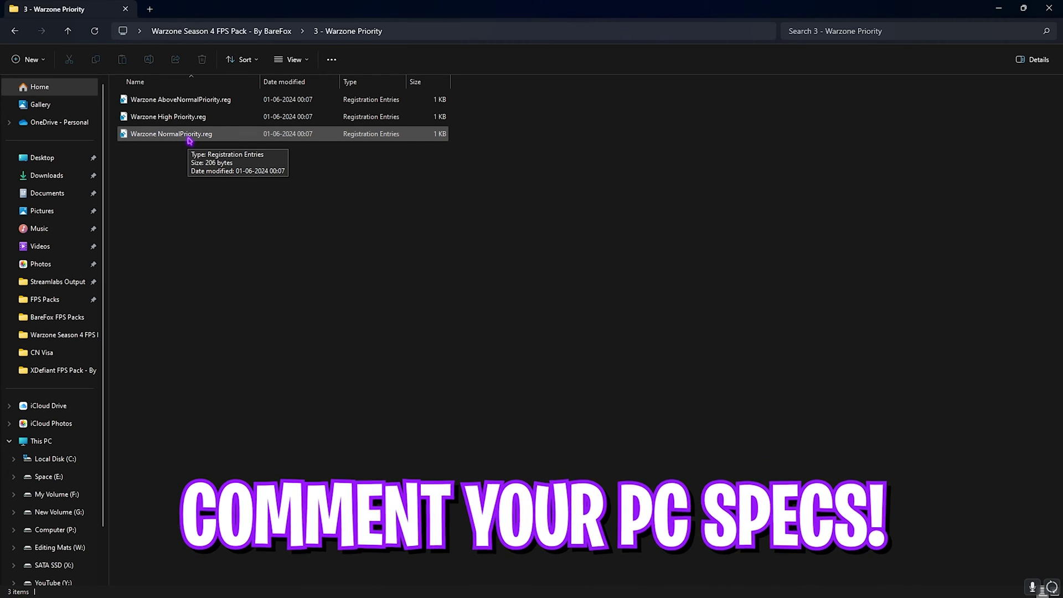
left_click_drag(205, 173, 188, 107)
left_click(208, 208)
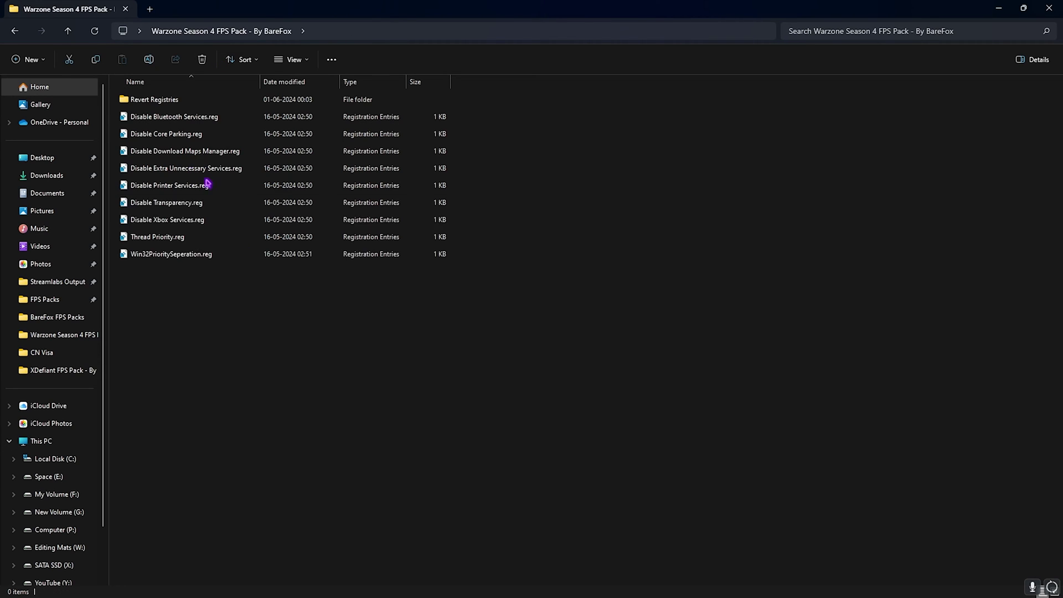
Select the nine Unwanted Services registry tweak files to review them
left_click_drag(177, 302, 175, 109)
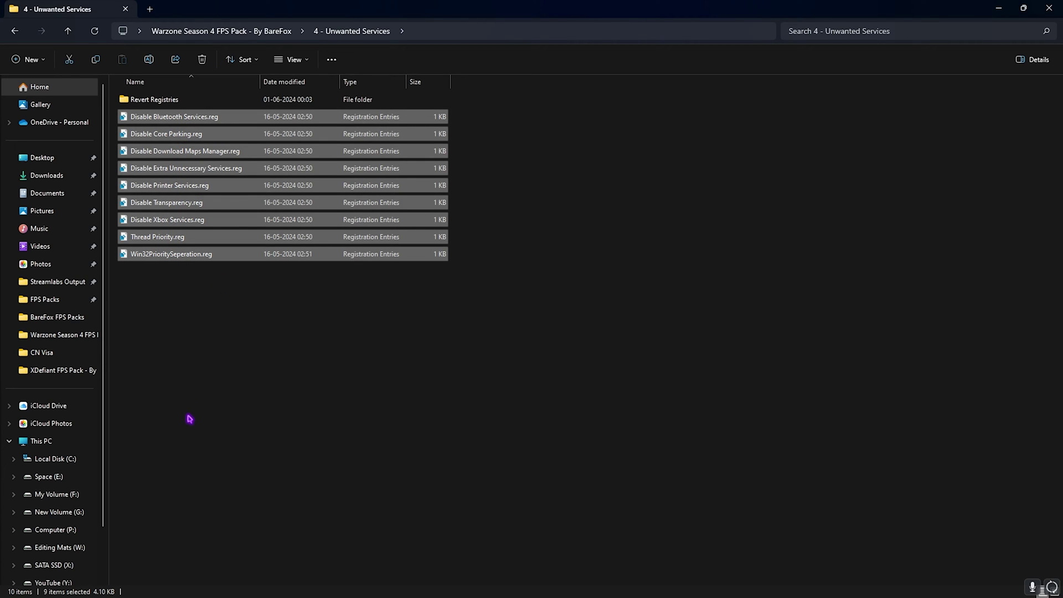
left_click(205, 379)
left_click_drag(251, 347, 200, 111)
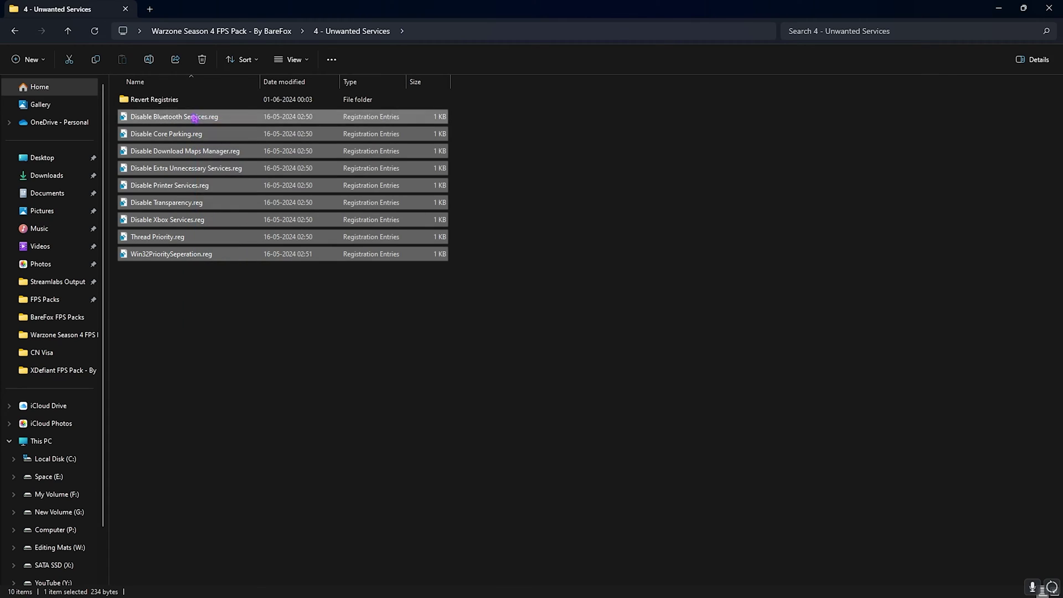
left_click(220, 380)
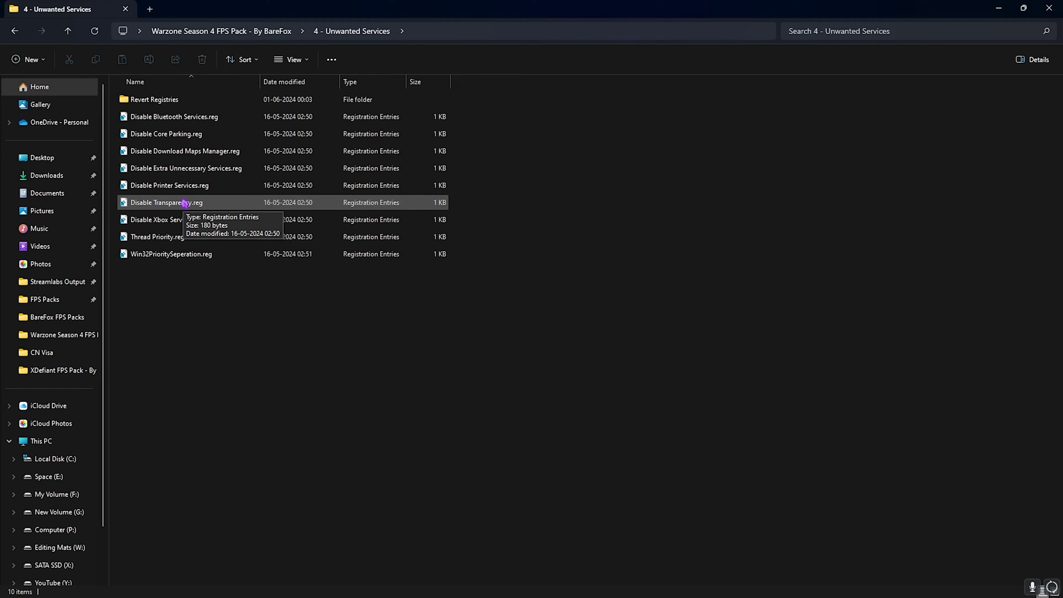
Review the six files in Revert Registries, then open the pack's 5 - Programs folder
double_click(173, 103)
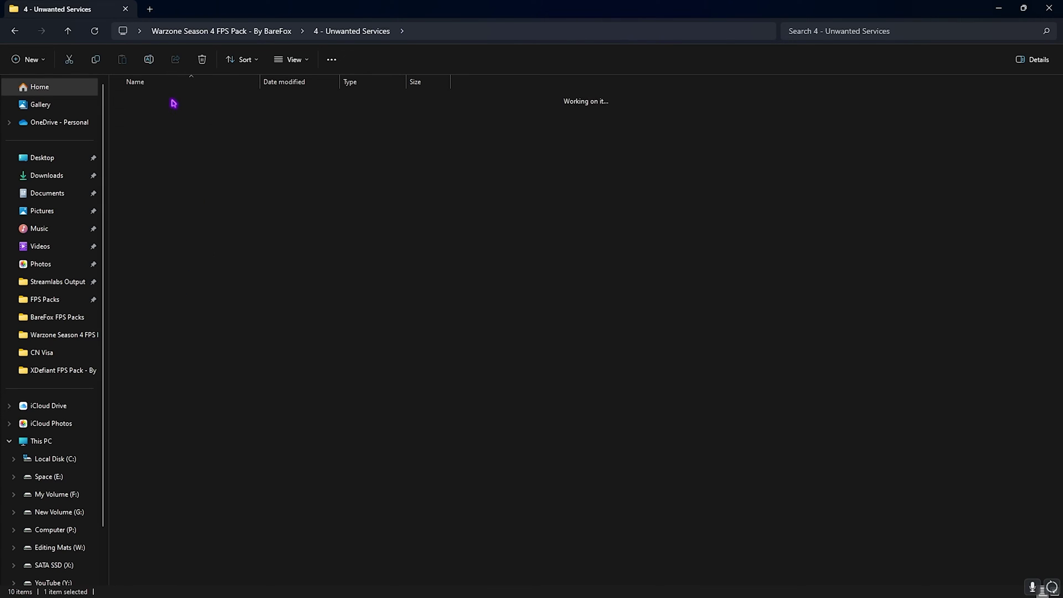
left_click_drag(170, 226, 174, 93)
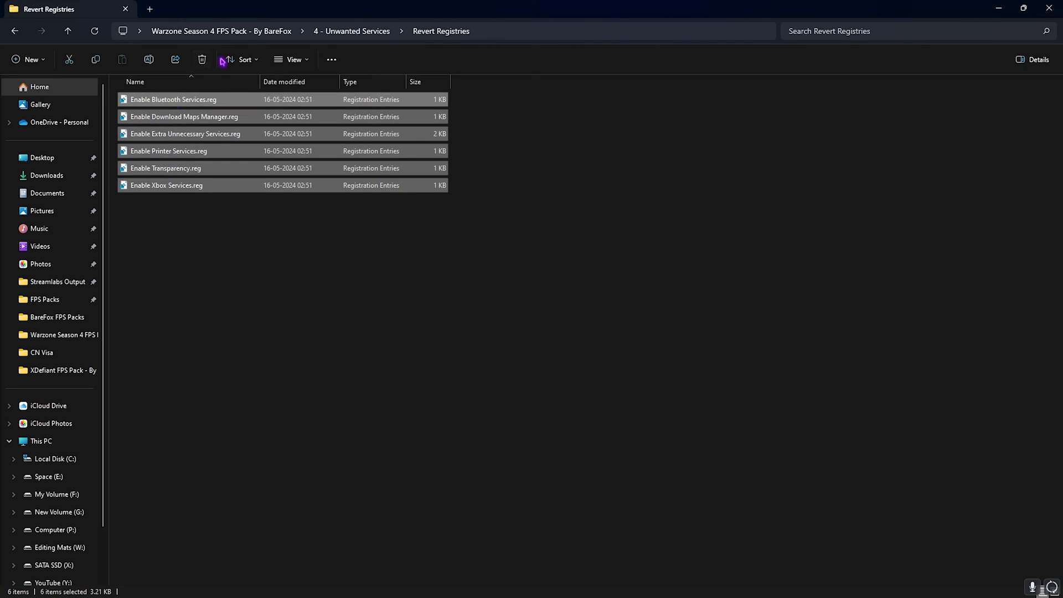
left_click(221, 30)
double_click(170, 172)
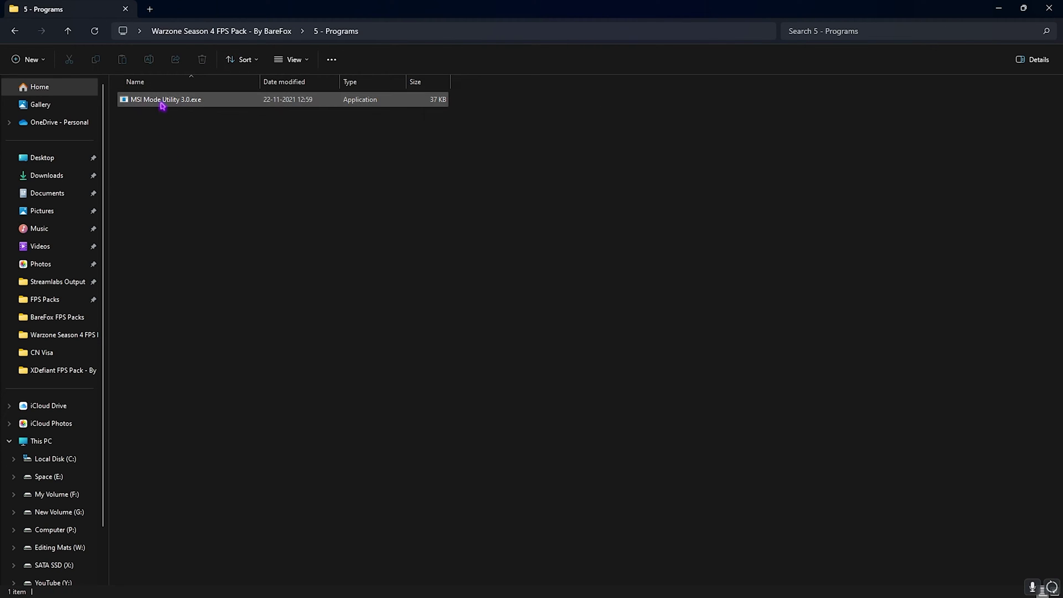
Run MSI Mode Utility 3.0.exe as administrator
left_click(163, 103)
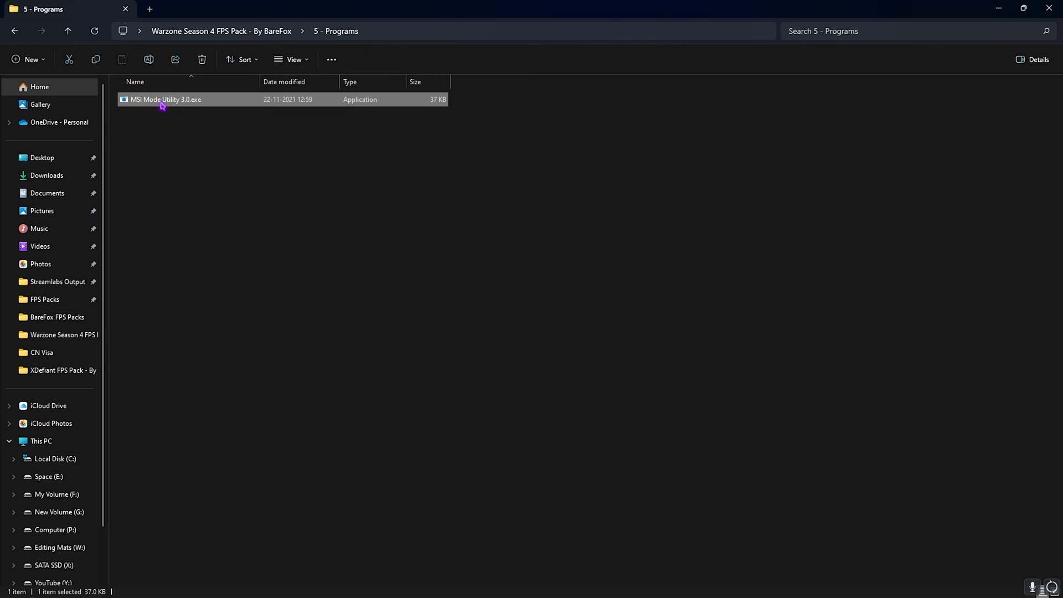
right_click(162, 106)
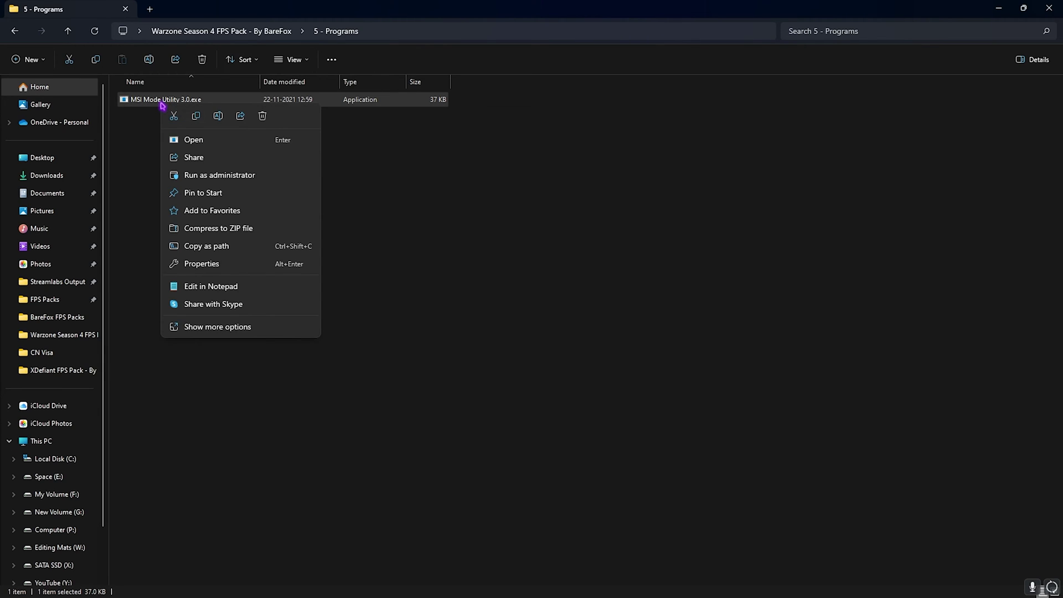
left_click(204, 176)
Check the NVIDIA GeForce RTX 2070 SUPER entry, then close the utility and the 5 - Programs window
left_click(95, 177)
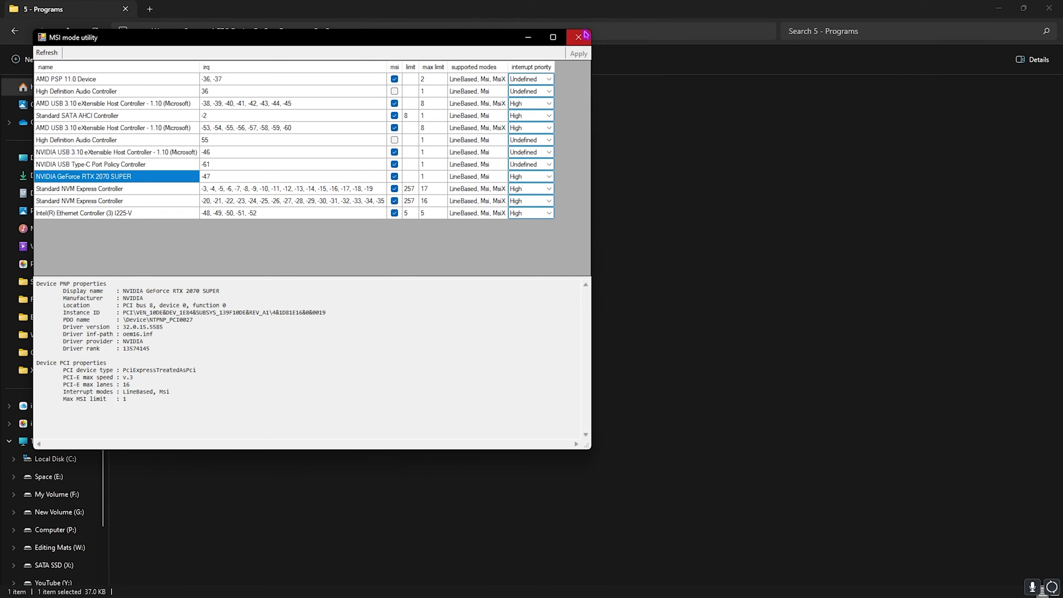
left_click(586, 36)
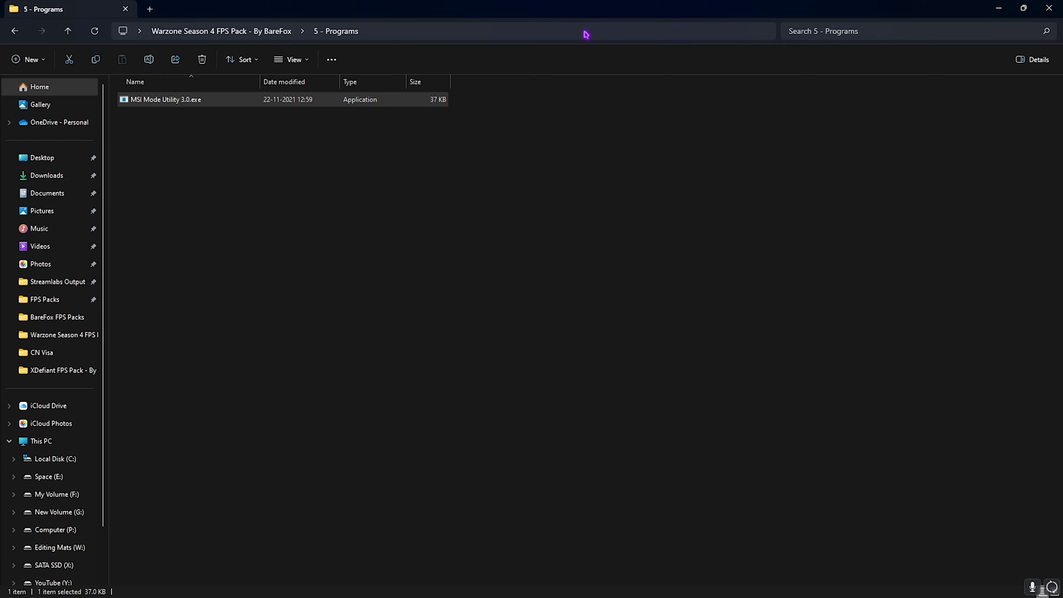
left_click(1048, 7)
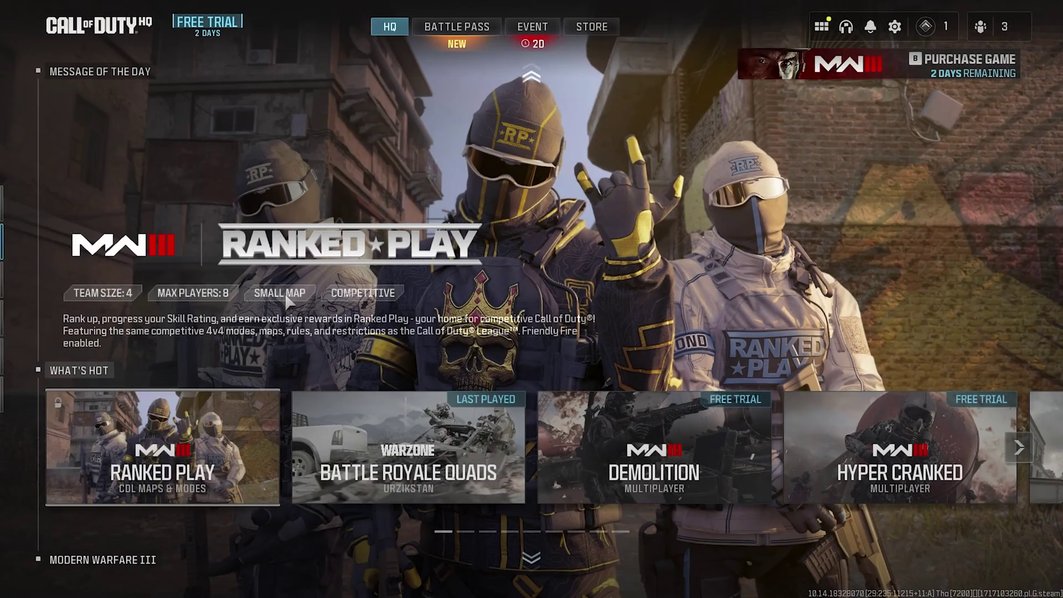
Set Display Mode to Fullscreen Exclusive with a 239.964 refresh rate
left_click(894, 26)
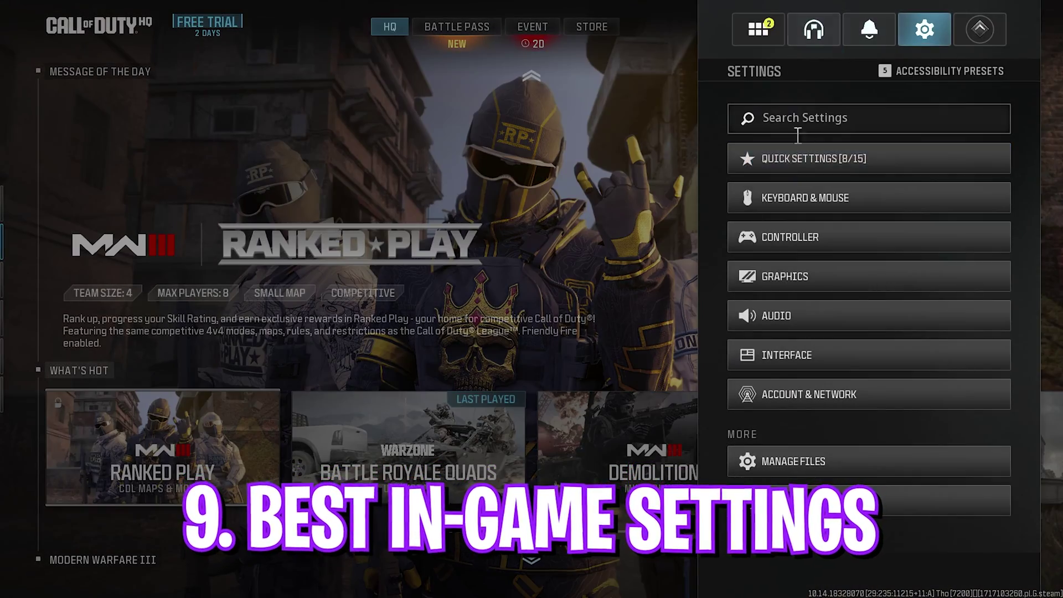
left_click(807, 270)
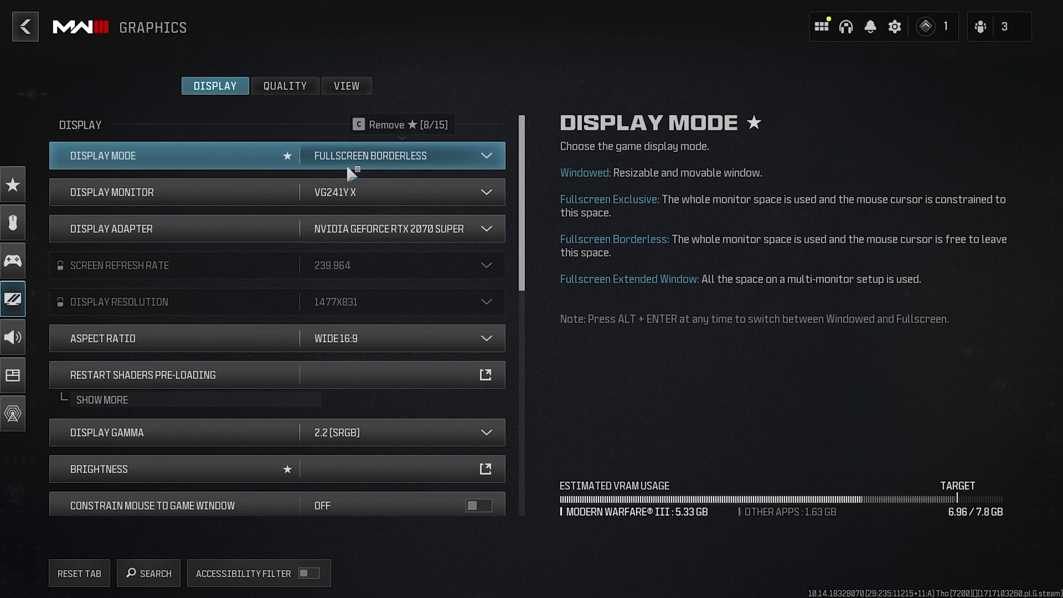
left_click(408, 156)
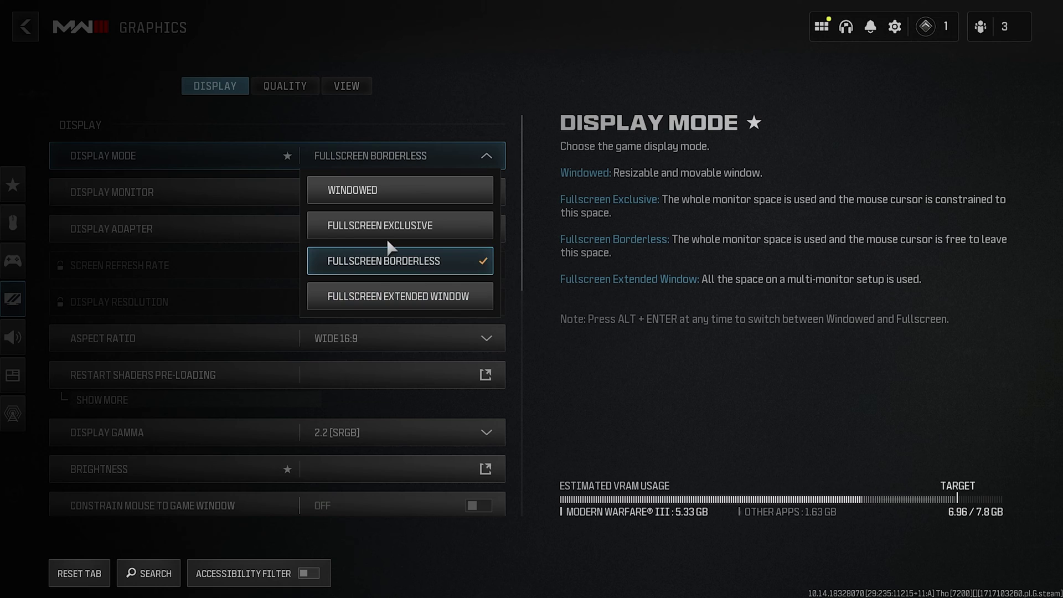
left_click(387, 222)
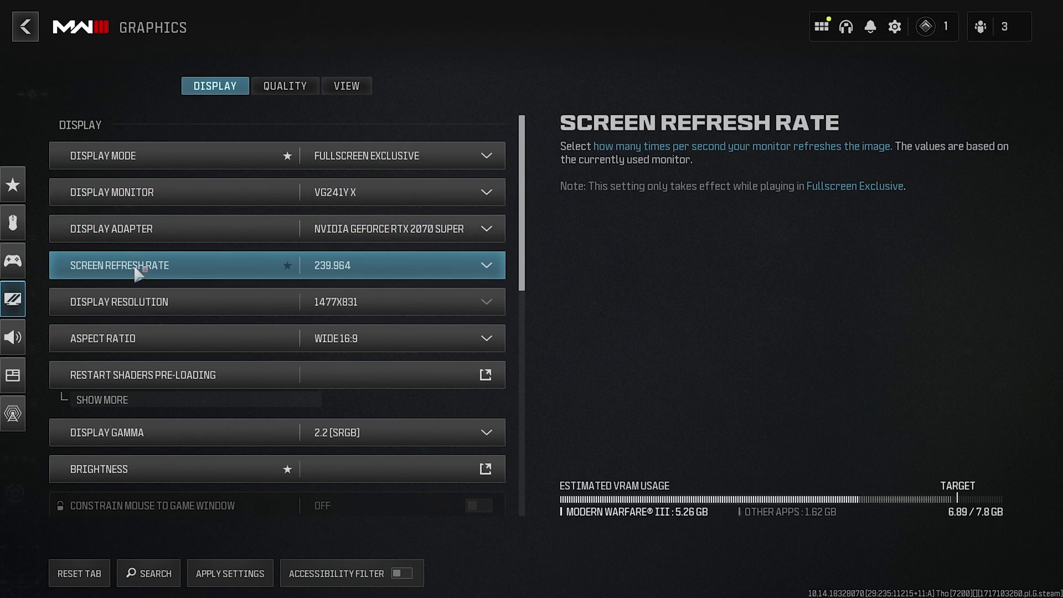
left_click(377, 265)
left_click(374, 335)
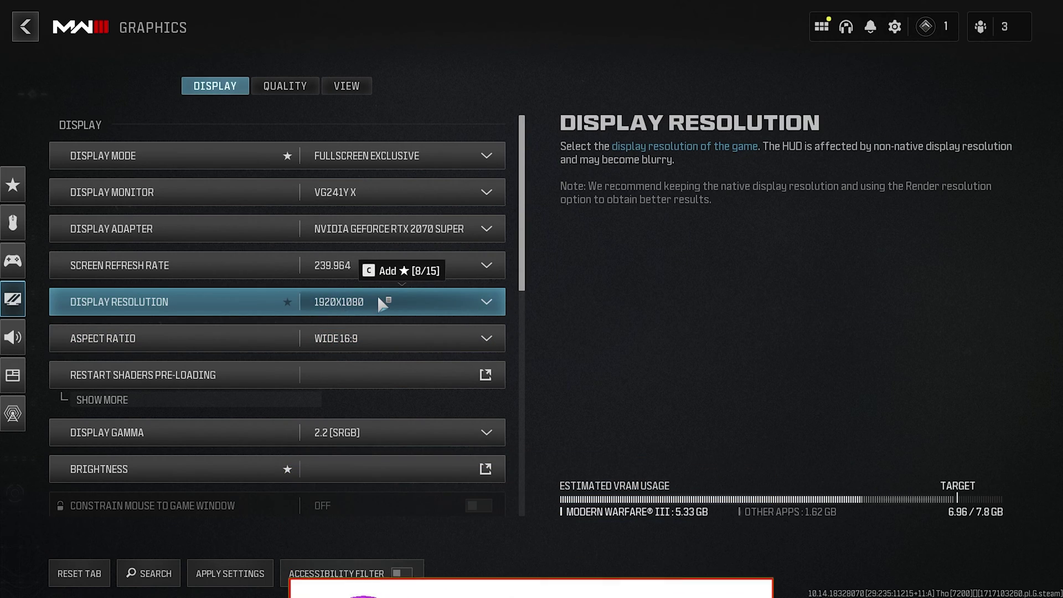
Set NVIDIA Reflex Low Latency to On + Boost
scroll(383, 296, "down", 5)
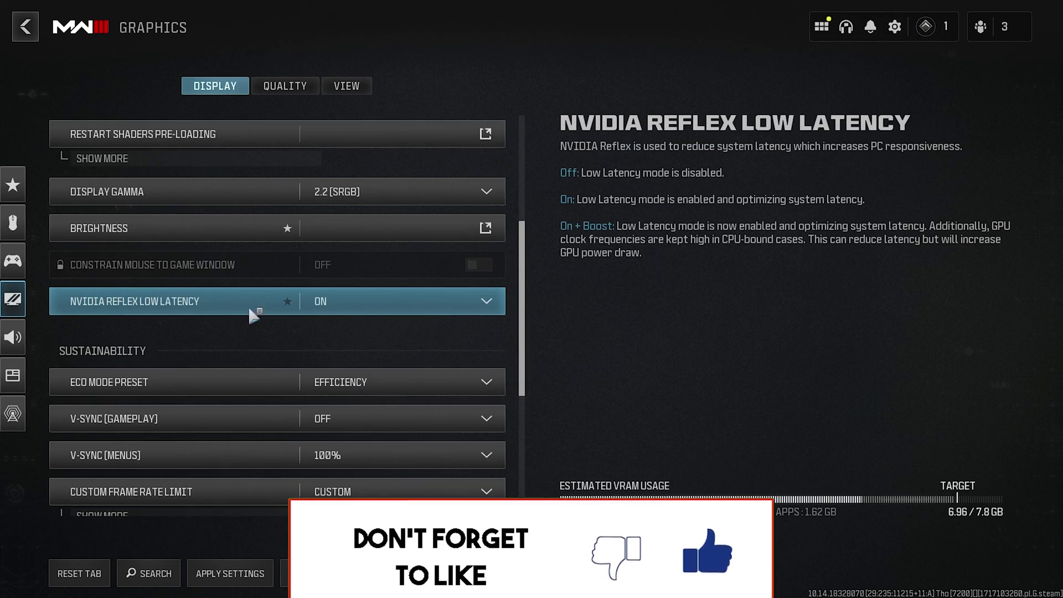
left_click(271, 306)
key("Down")
key("Down")
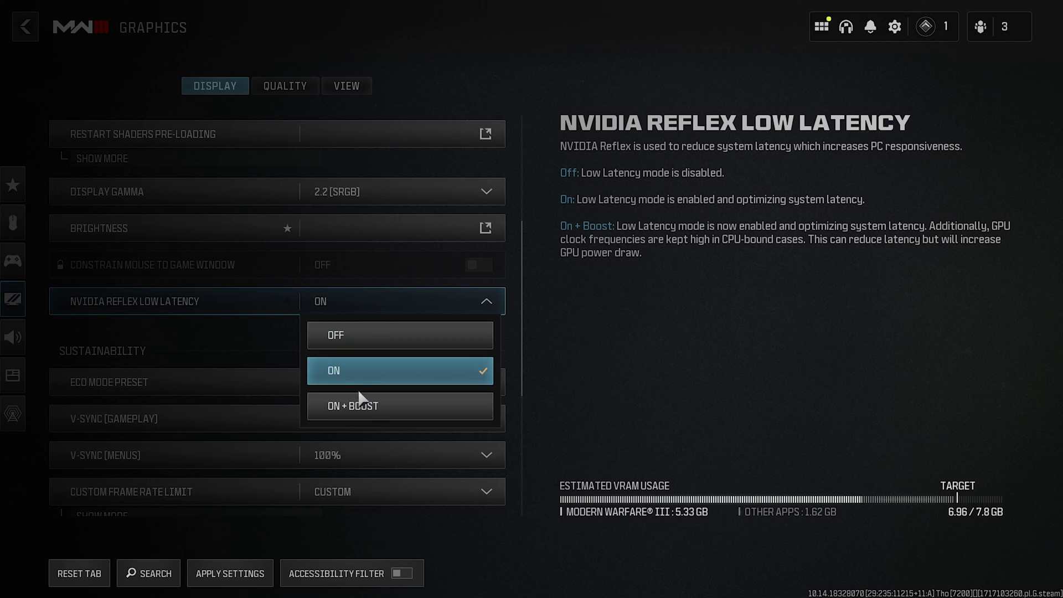
key("Return")
key("Right")
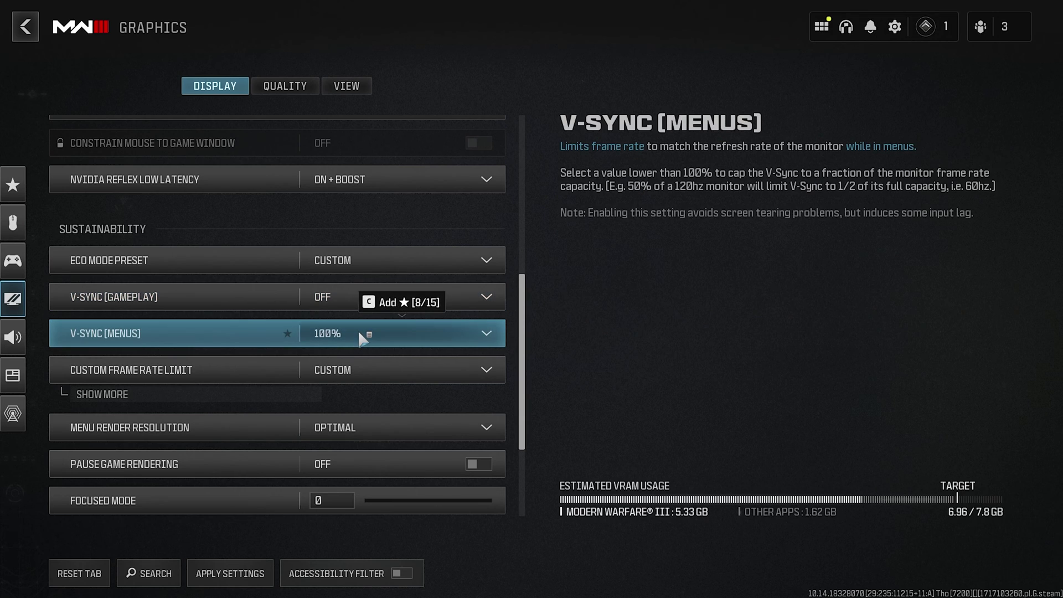
Turn V-Sync (Menus) off, set Frame Rate Limit to Unlimited and Menu Render Resolution to Native
left_click(365, 333)
left_click(359, 373)
scroll(310, 365, "down", 1)
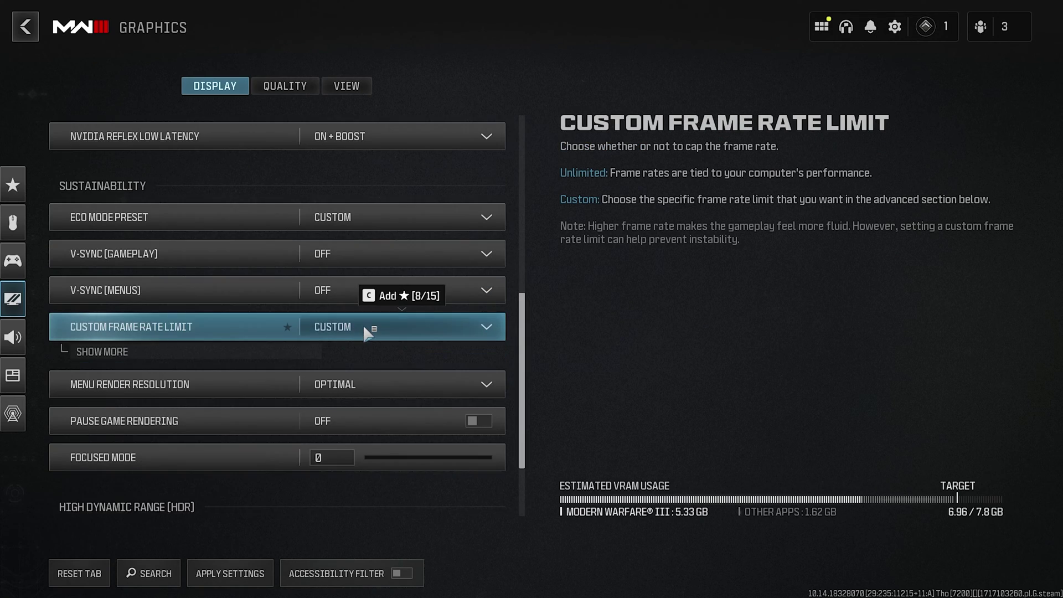
left_click(364, 330)
left_click(330, 361)
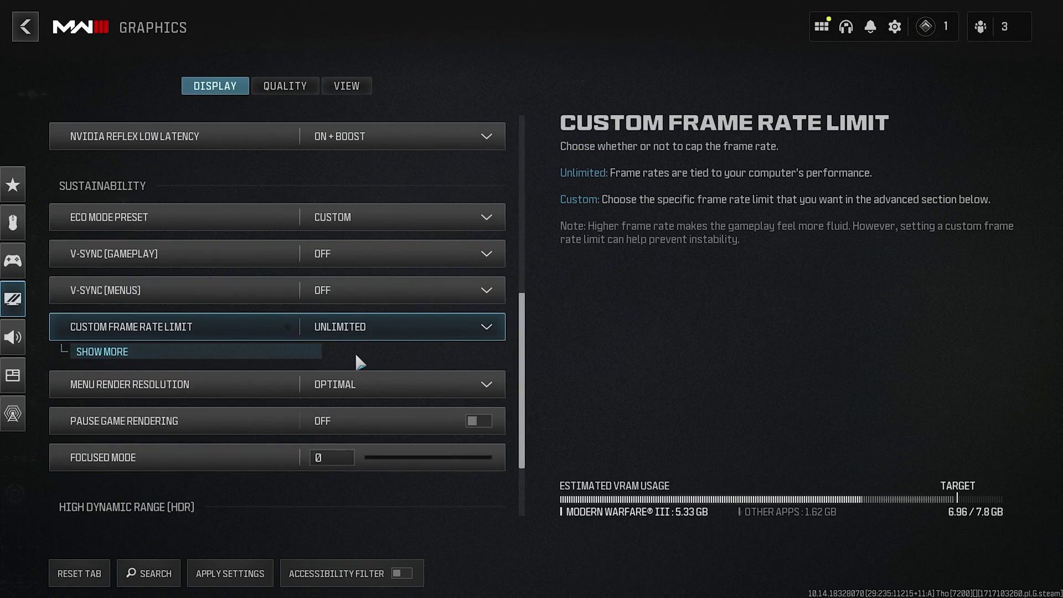
scroll(354, 352, "down", 2)
left_click(339, 310)
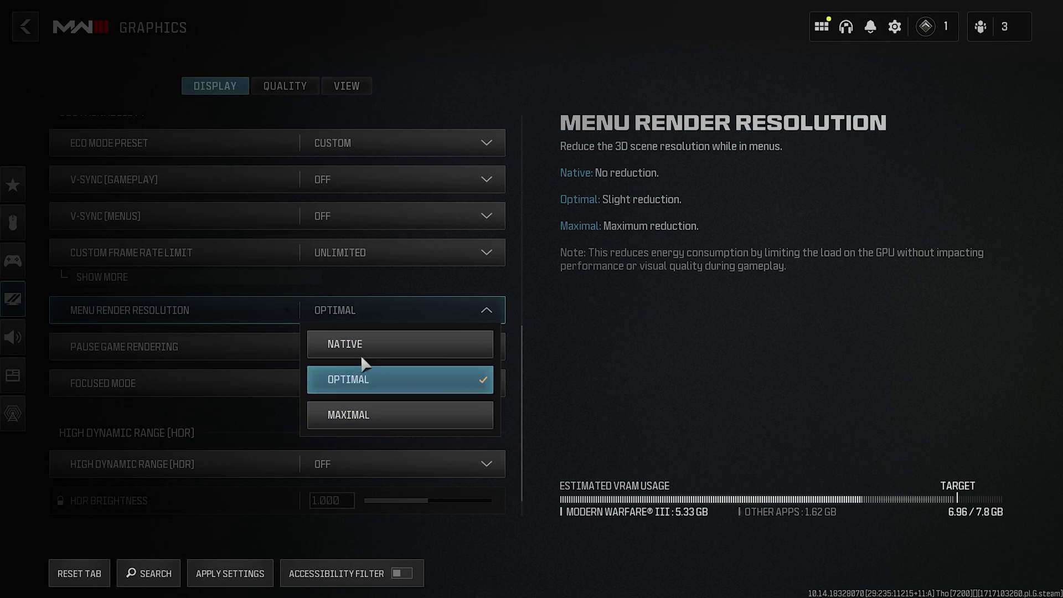
left_click(330, 348)
scroll(320, 346, "down", 1)
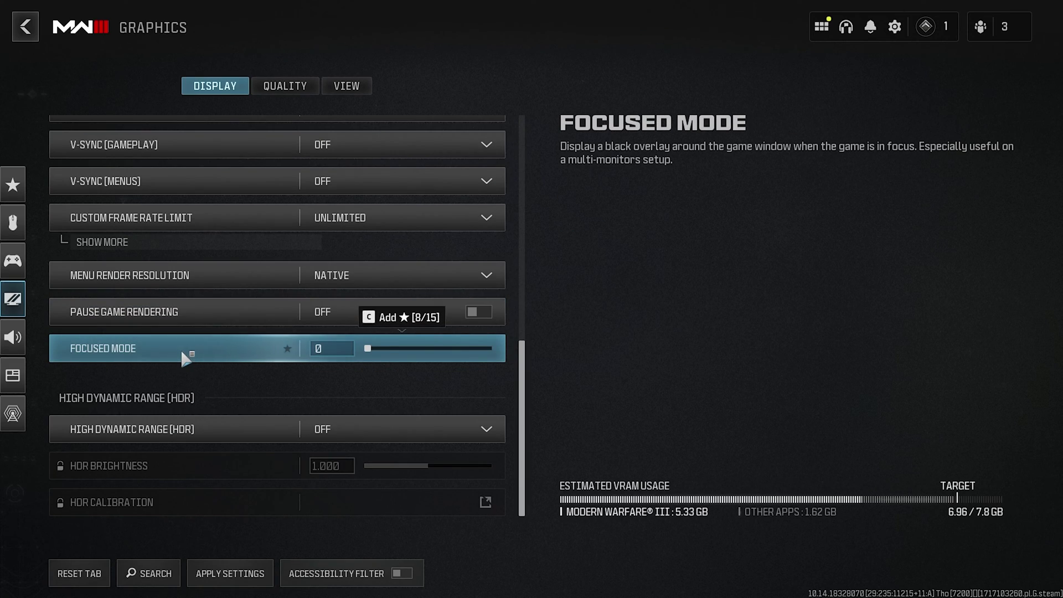
left_click(297, 87)
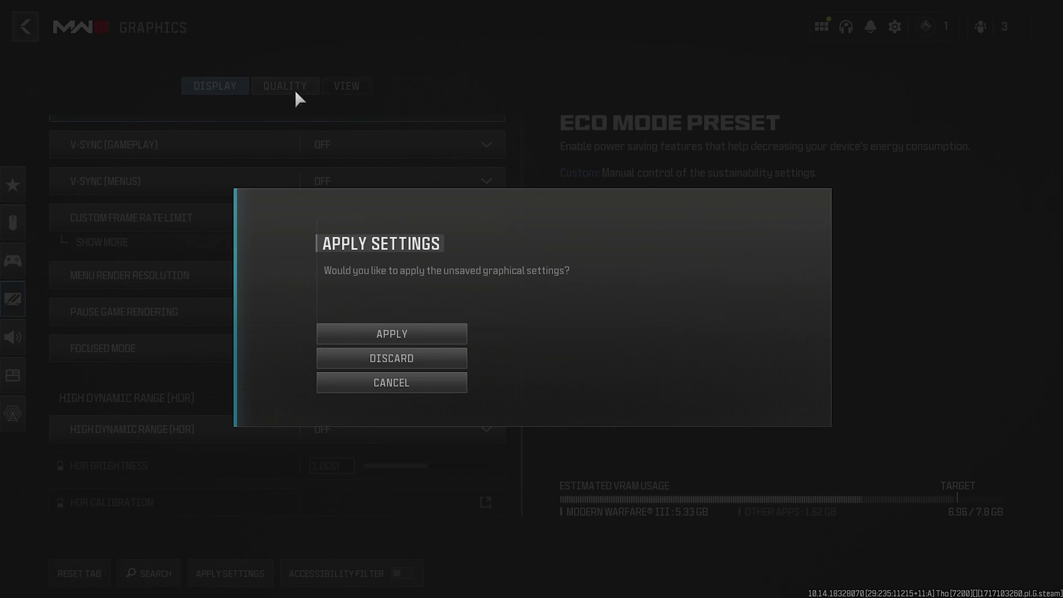
Apply the display changes and keep NVIDIA DLSS upscaling on the Quality preset
left_click(371, 327)
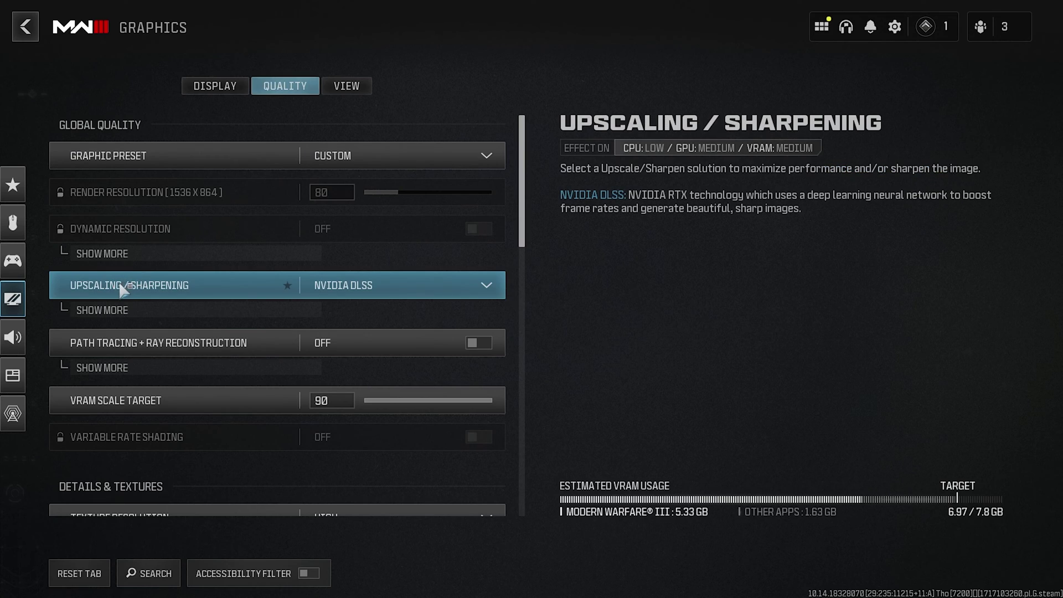
left_click(354, 286)
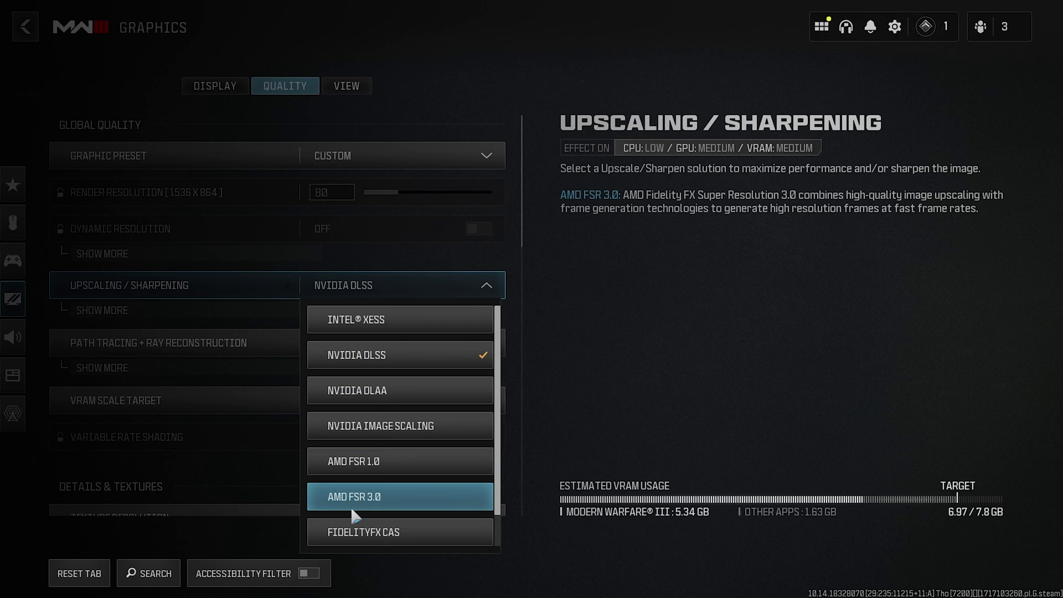
key("Escape")
left_click(121, 308)
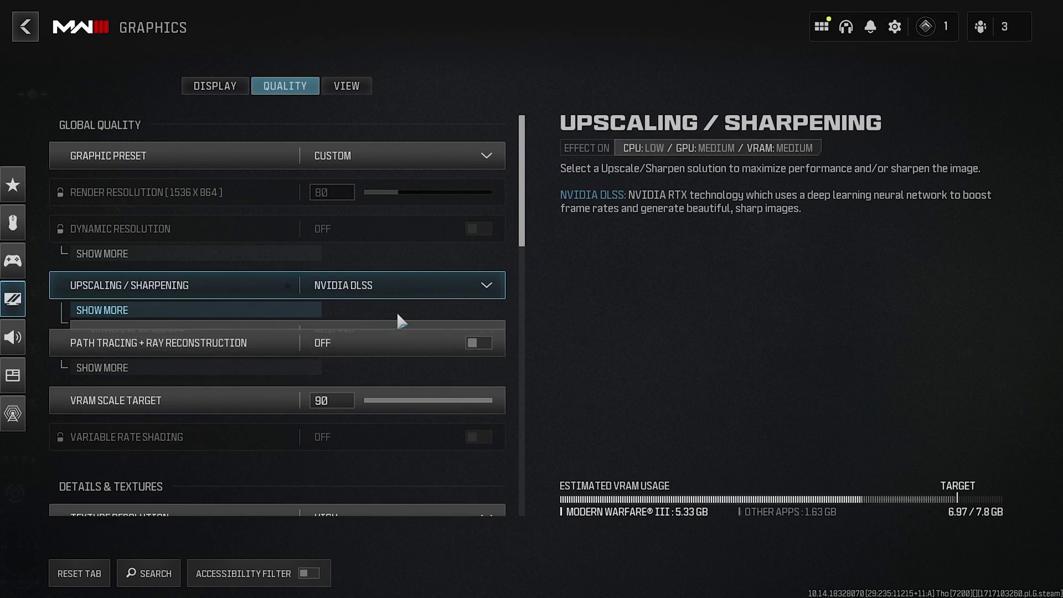
left_click(396, 299)
left_click(264, 314)
left_click(336, 330)
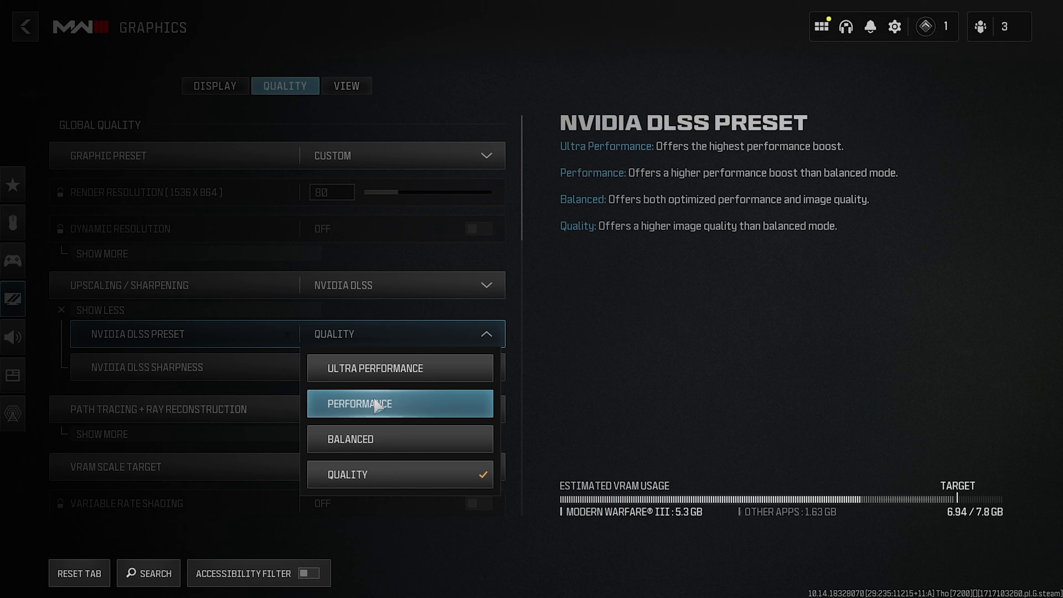
left_click(196, 382)
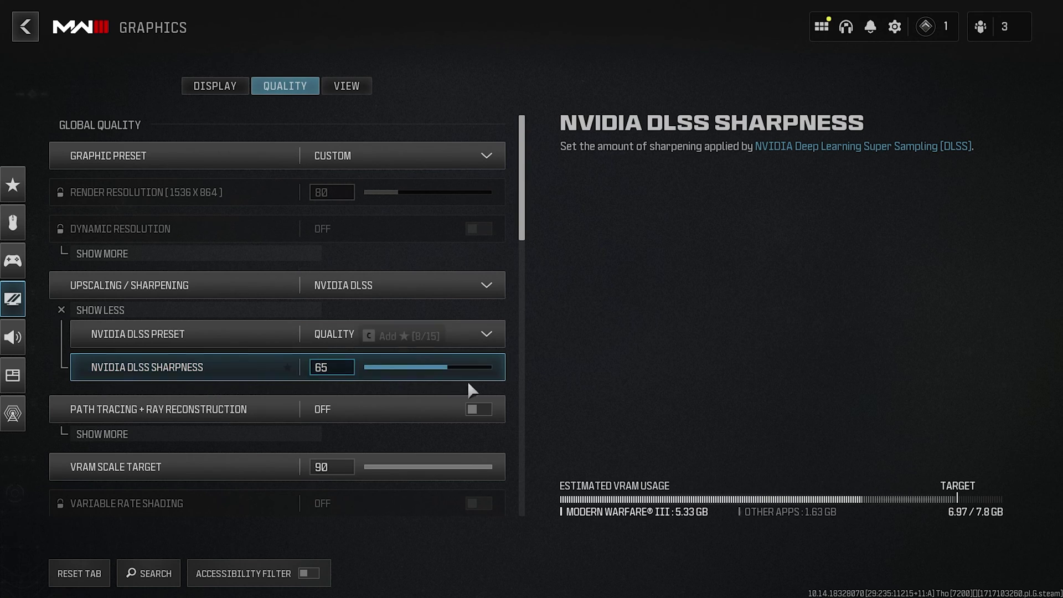
Raise NVIDIA DLSS Sharpness from 65 to 85
left_click(450, 367)
left_click_drag(468, 371, 472, 370)
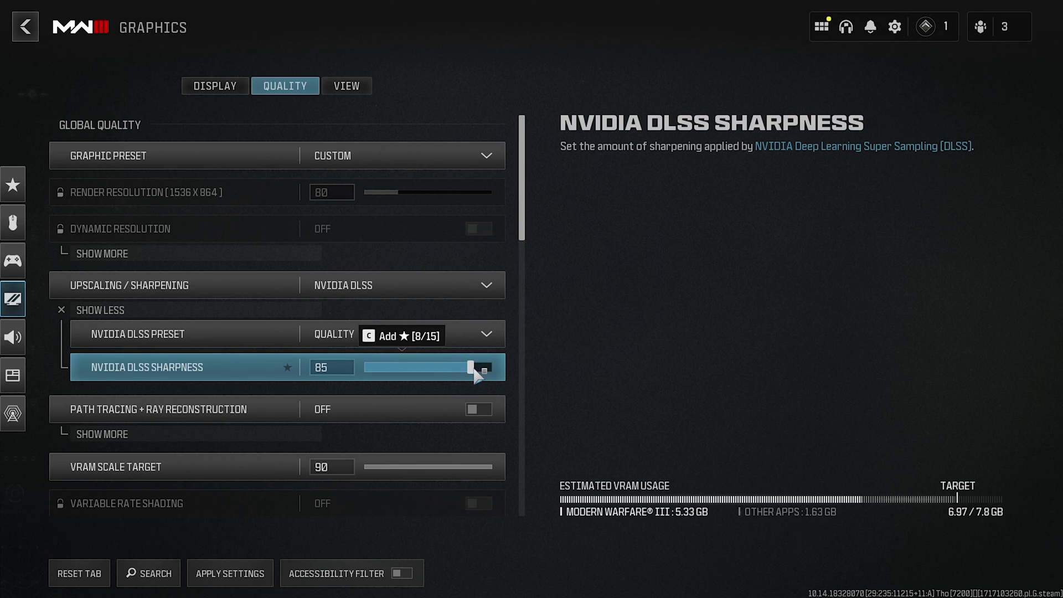
scroll(262, 387, "down", 2)
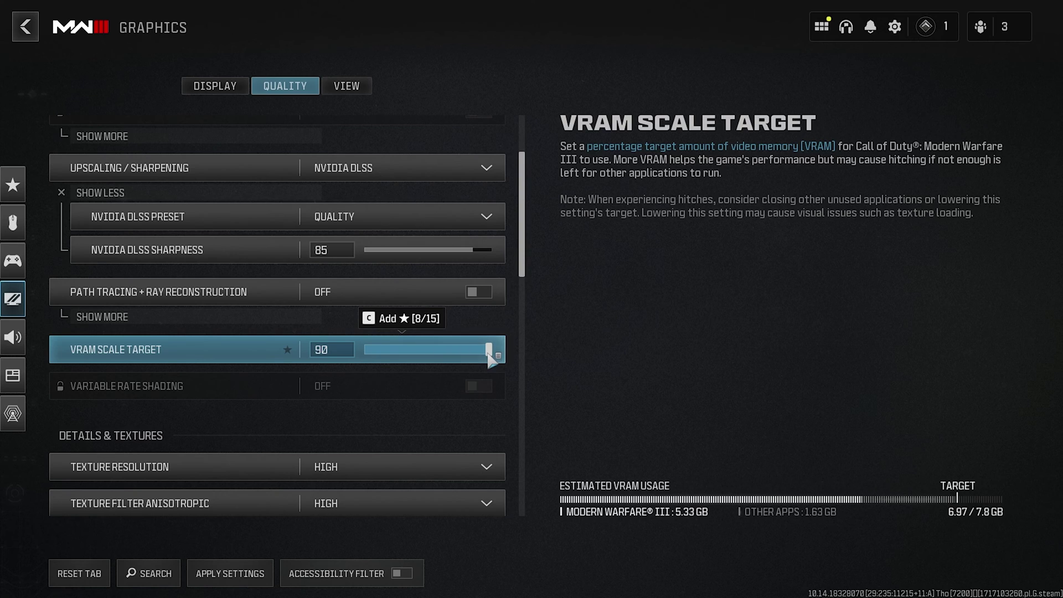
scroll(490, 357, "down", 3)
left_click(427, 324)
Set Texture Resolution, Anisotropic Filtering and Detail Quality Level to Normal
left_click(371, 415)
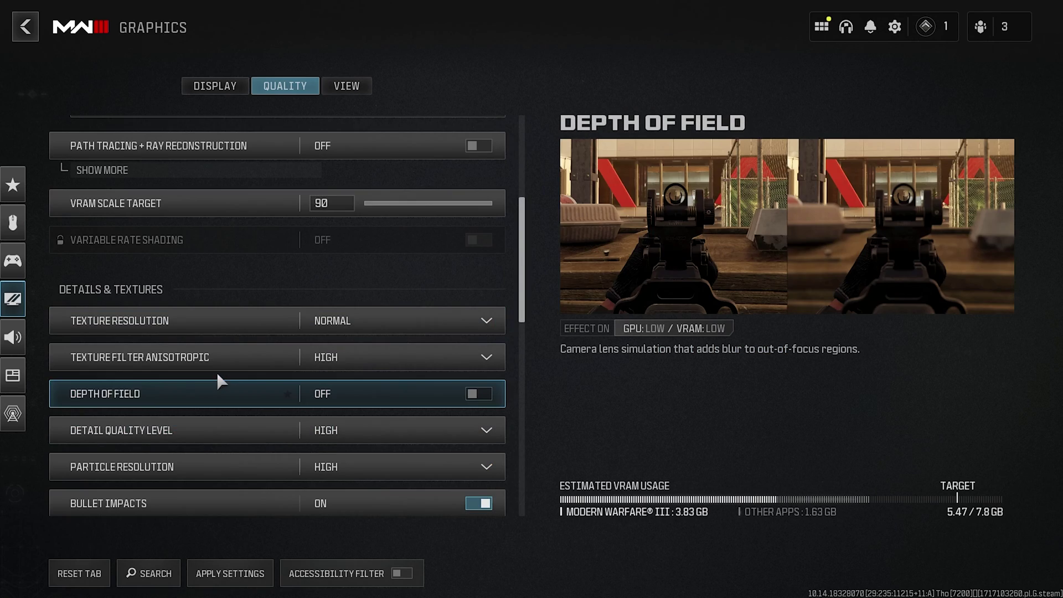
scroll(220, 381, "down", 1)
left_click(358, 321)
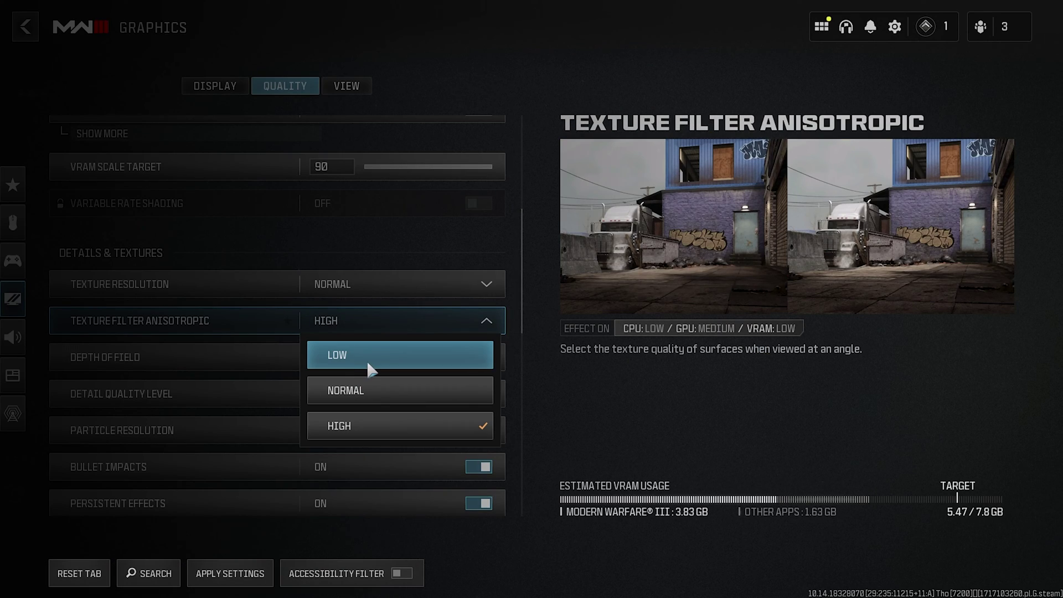
left_click(373, 397)
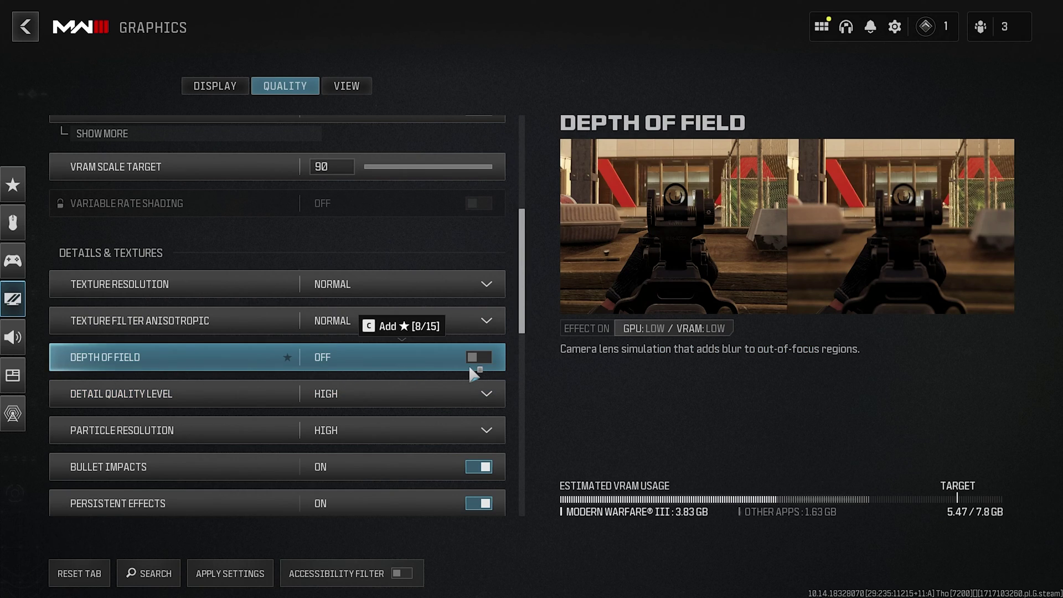
scroll(145, 367, "down", 1)
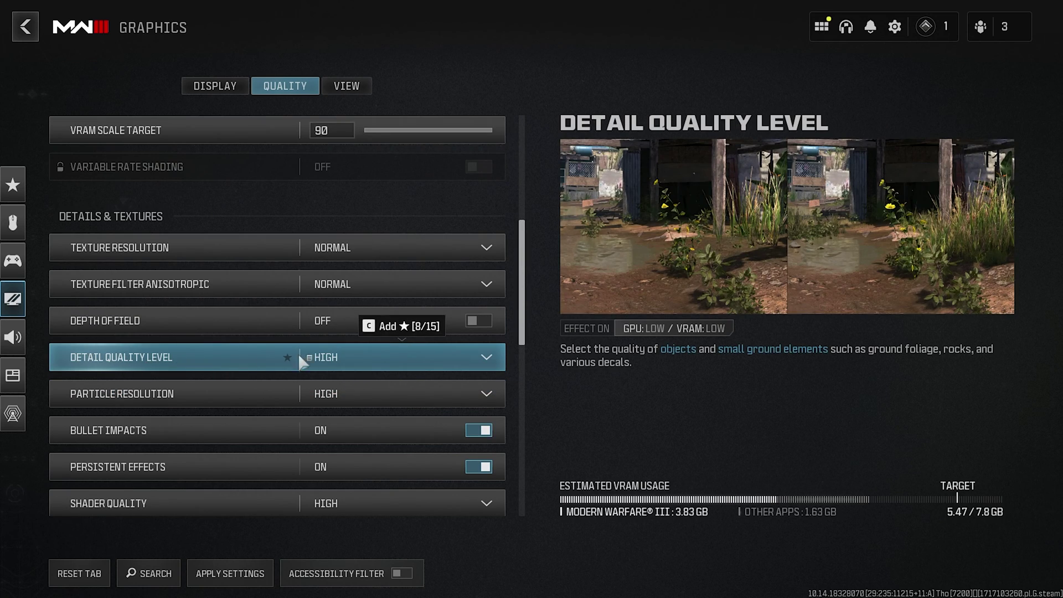
left_click(375, 351)
left_click(360, 420)
Set Particle Resolution to Low, turn off Bullet Impacts and Persistent Effects, and set Shader Quality to Medium
scroll(216, 349, "down", 1)
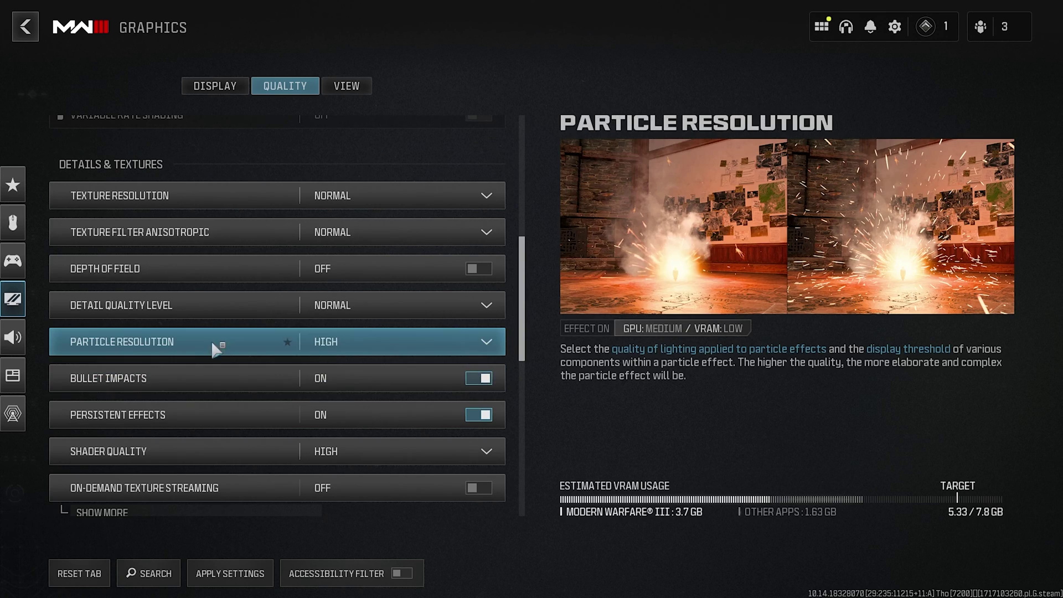
left_click(364, 340)
left_click(351, 404)
scroll(351, 404, "down", 1)
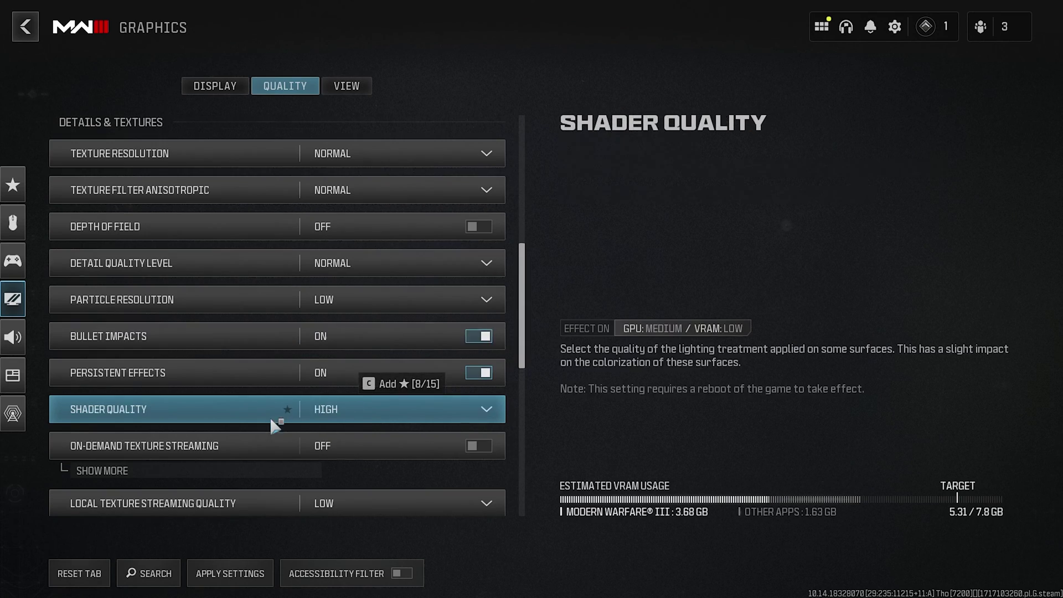
left_click(451, 346)
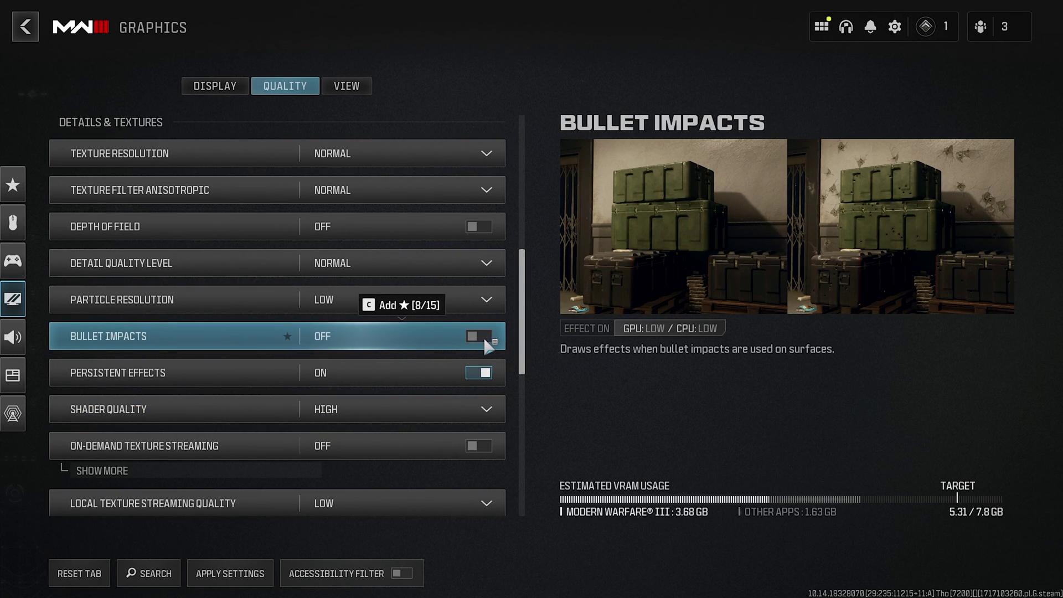
left_click(474, 372)
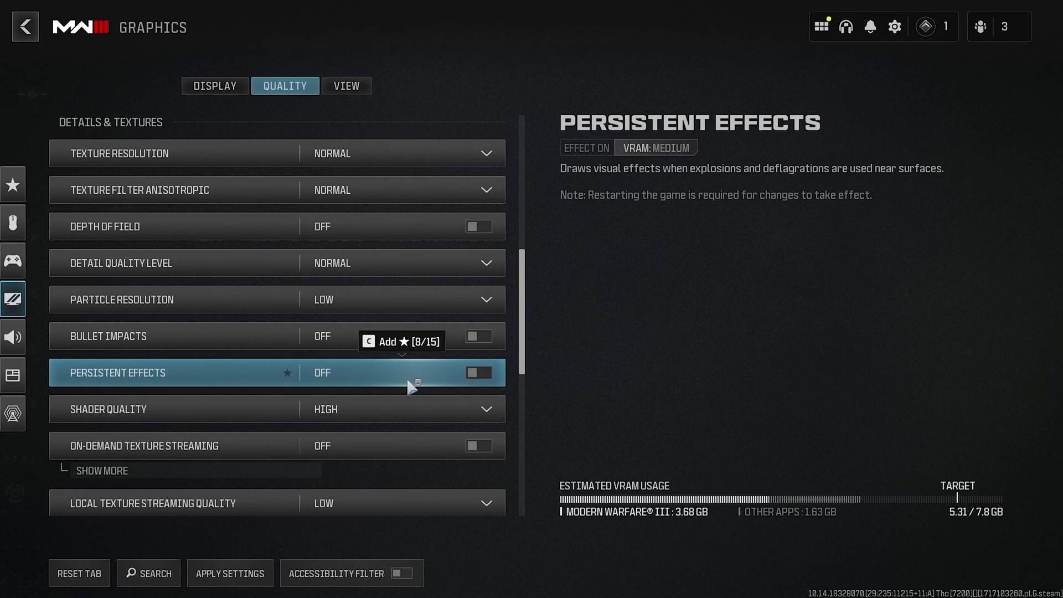
scroll(370, 361, "down", 1)
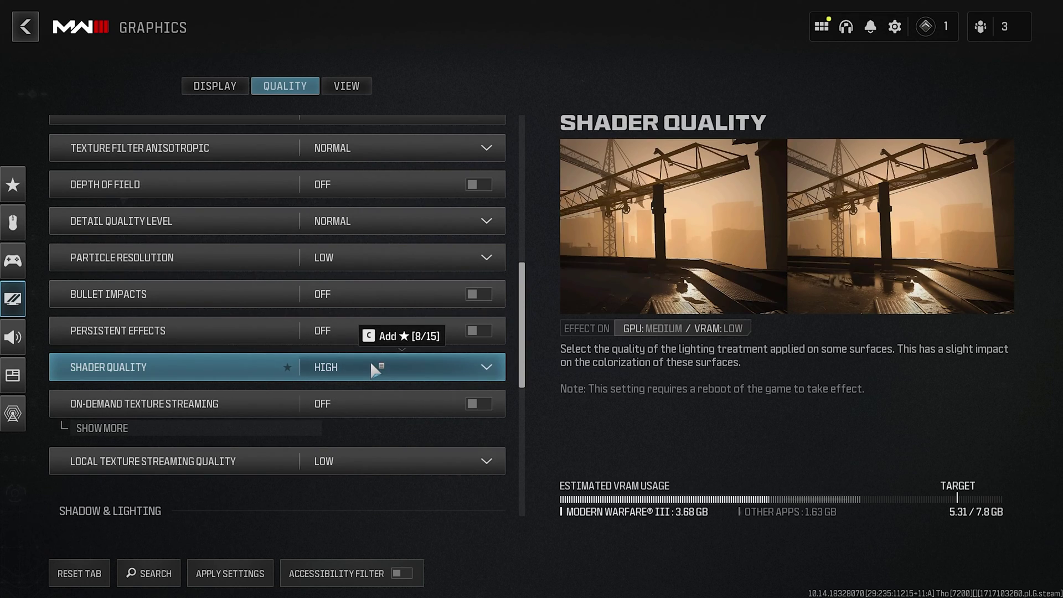
left_click(369, 360)
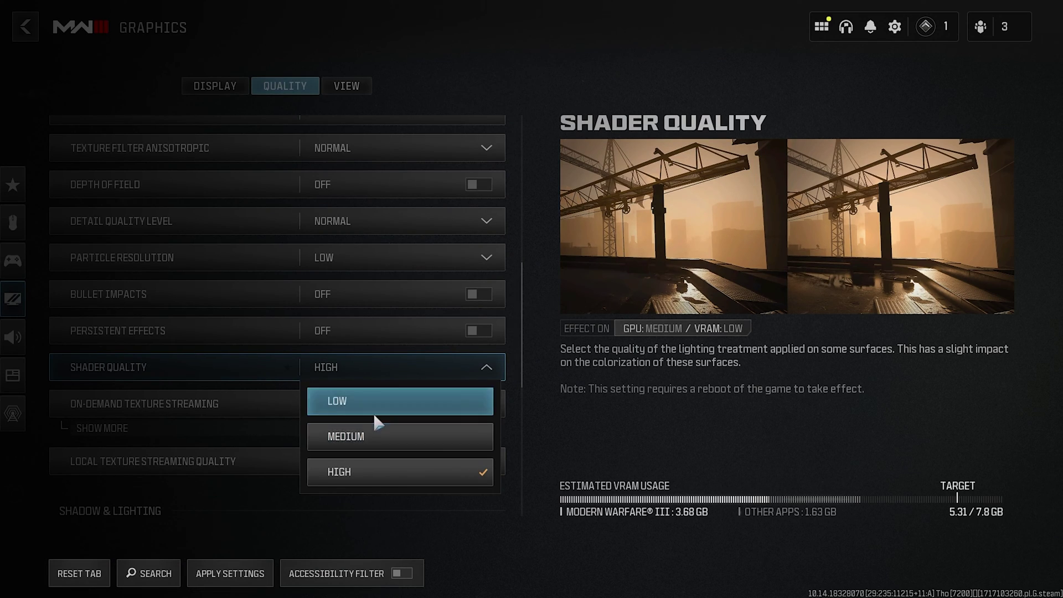
left_click(368, 436)
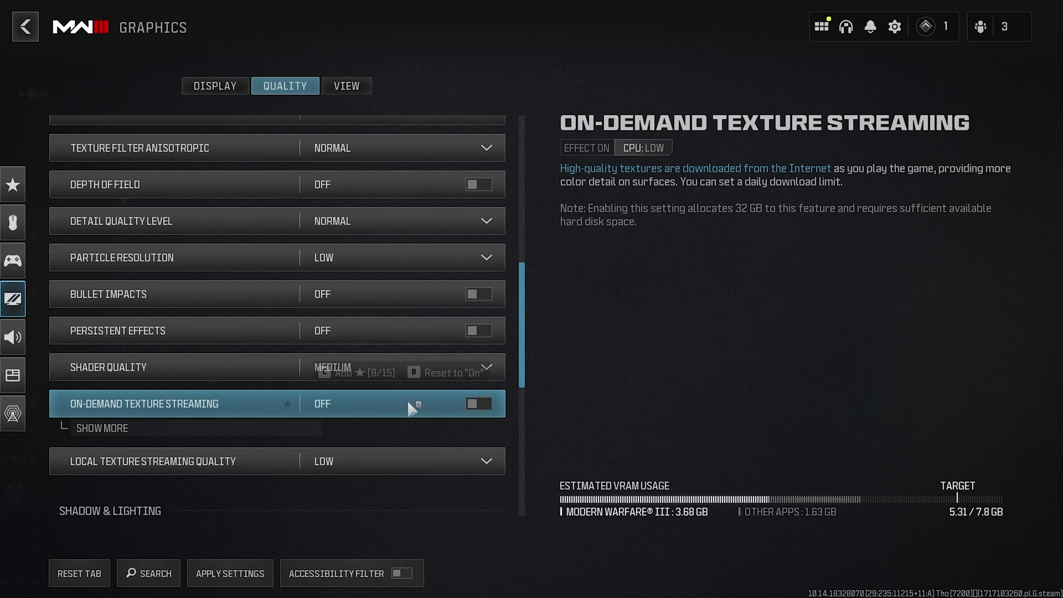
scroll(443, 397, "down", 2)
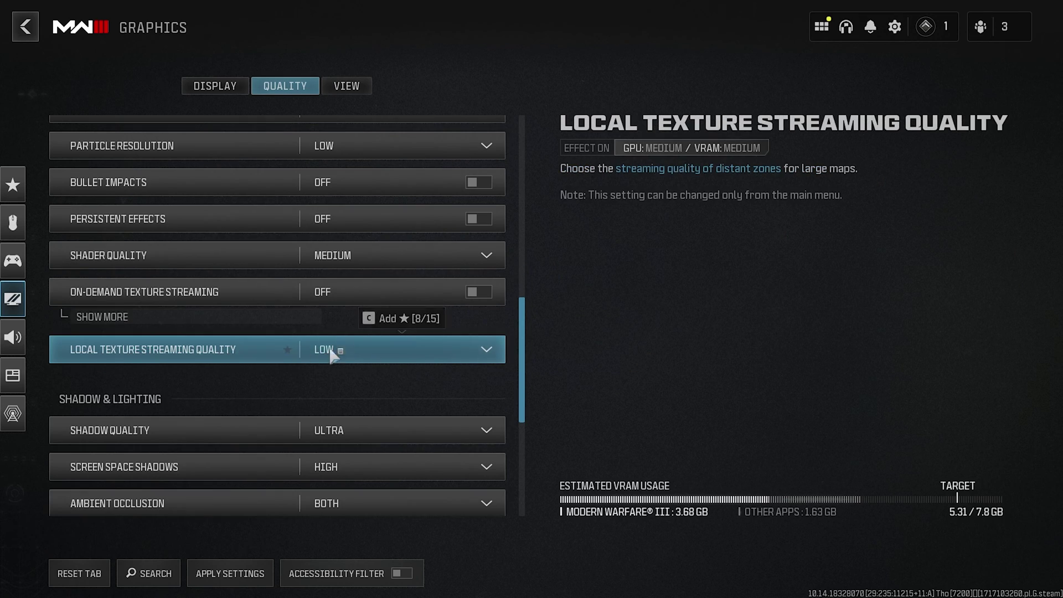
Keep Local Texture Streaming Quality at Low and set Shadow Quality to Normal
left_click(369, 353)
left_click(357, 380)
scroll(332, 360, "down", 2)
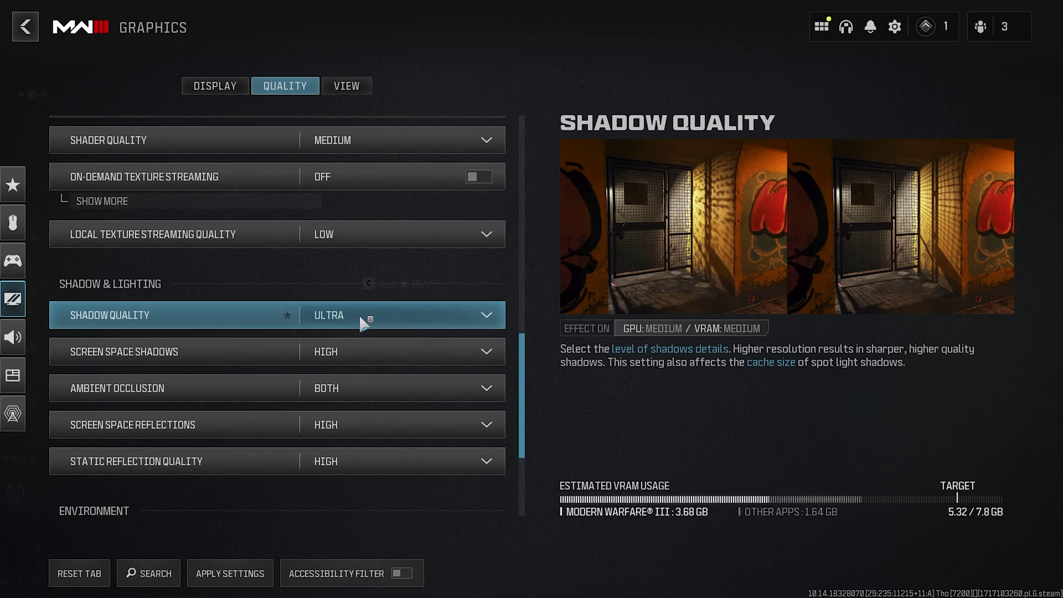
left_click(360, 317)
left_click(358, 424)
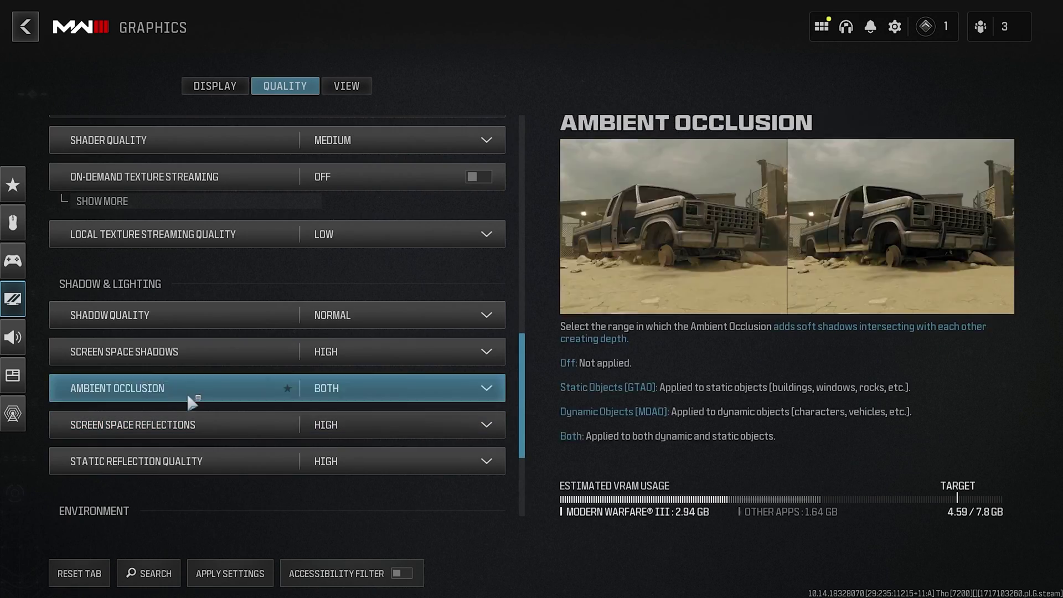
Turn off Screen Space Shadows, Ambient Occlusion and Screen Space Reflections; set Static Reflection Quality to Low
left_click(343, 351)
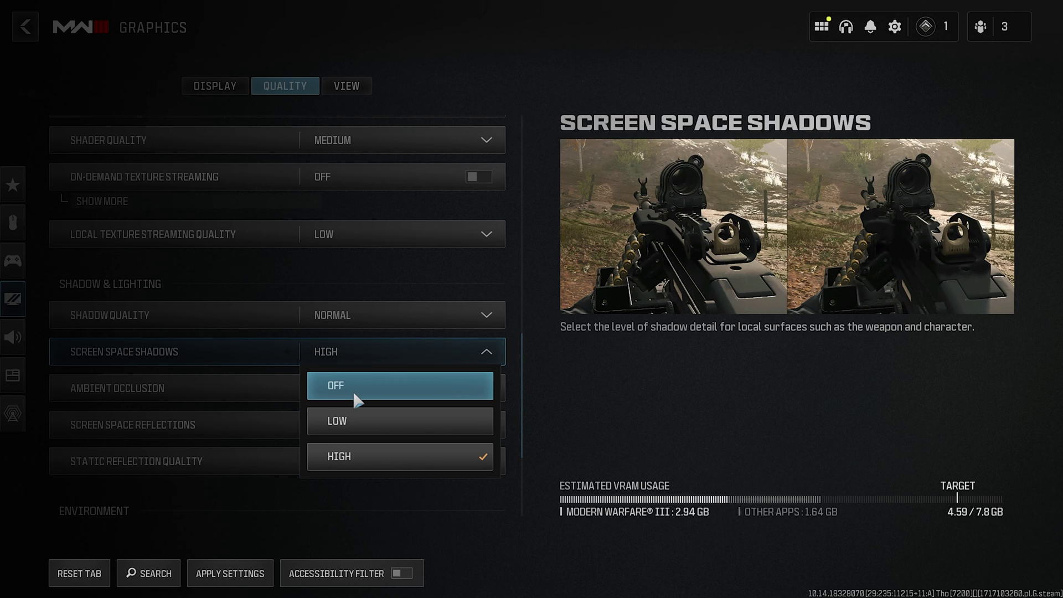
left_click(354, 390)
left_click(367, 392)
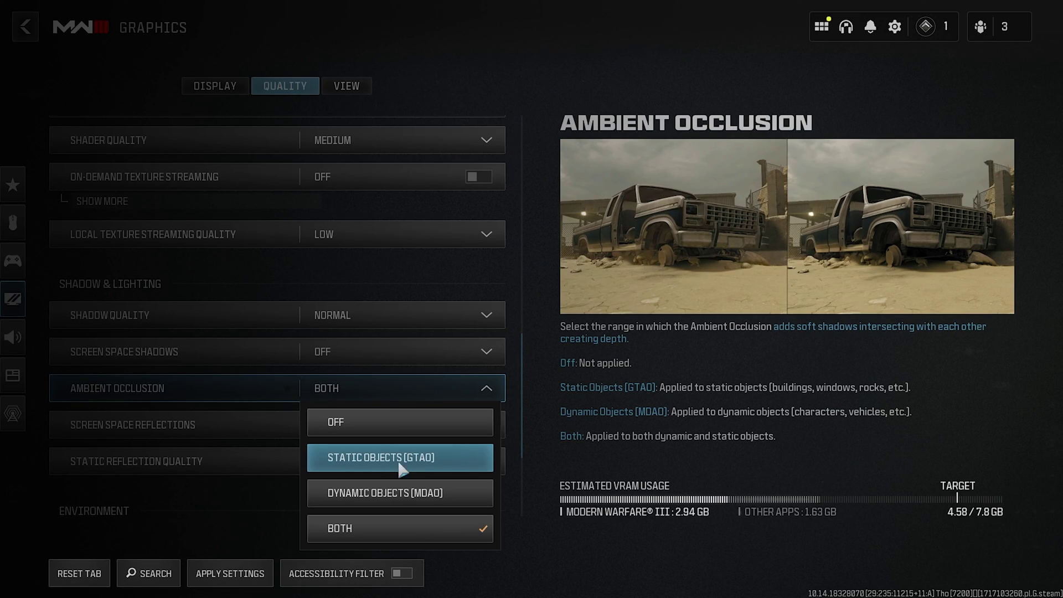
left_click(367, 419)
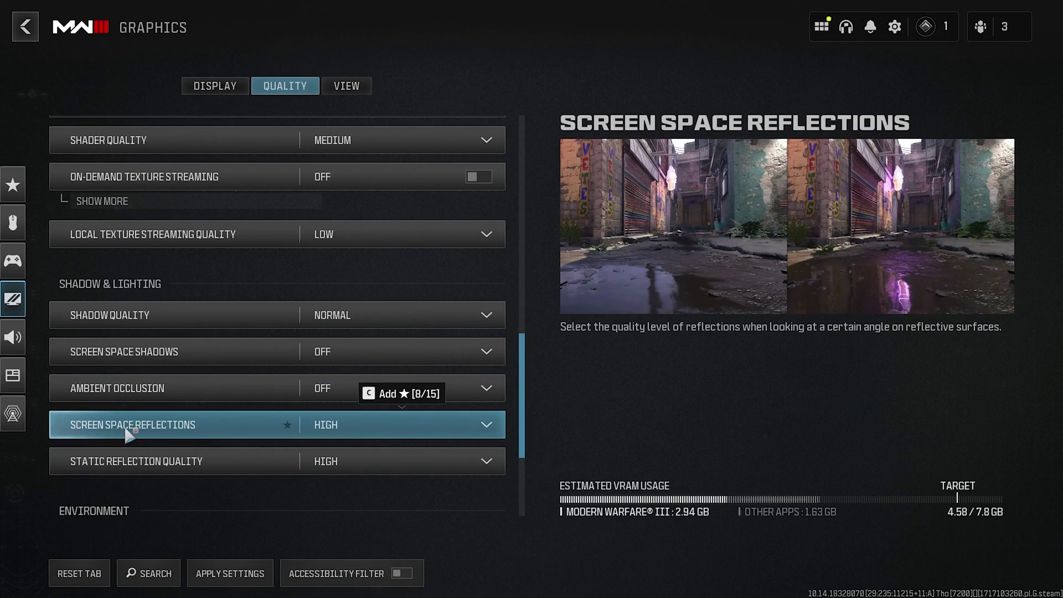
left_click(346, 422)
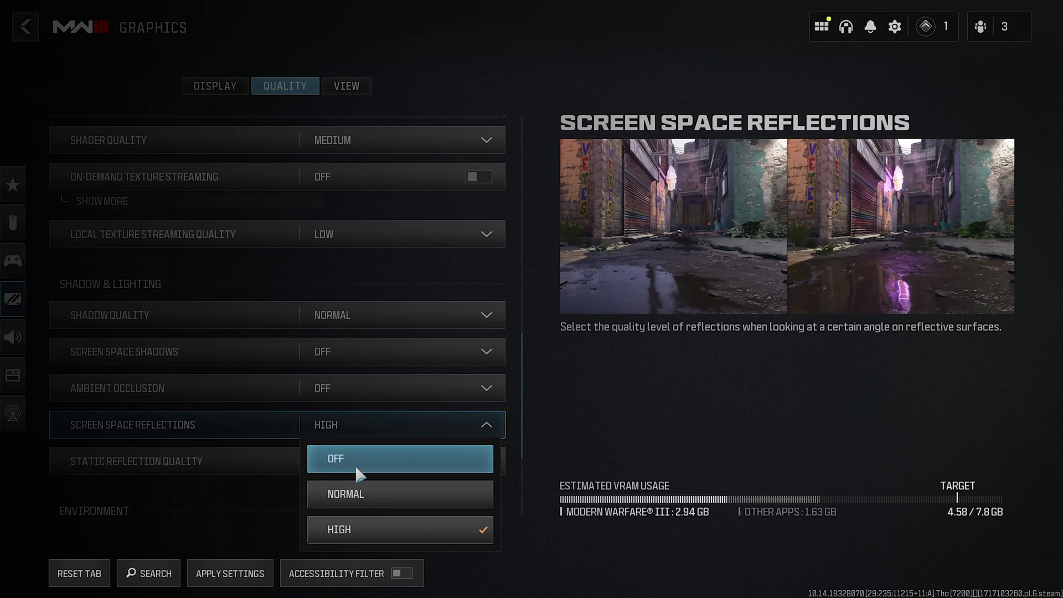
left_click(354, 464)
left_click(326, 462)
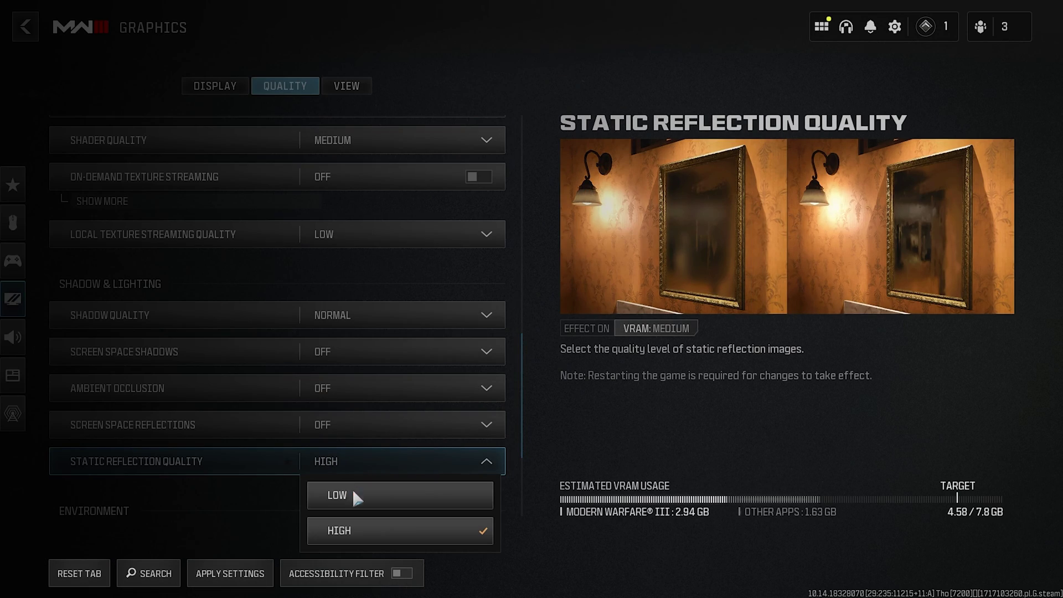
left_click(352, 489)
Set Tessellation to Near and Volumetric, Deferred Physics and Weather Grid Volumes to Low
scroll(344, 337, "down", 3)
left_click(356, 355)
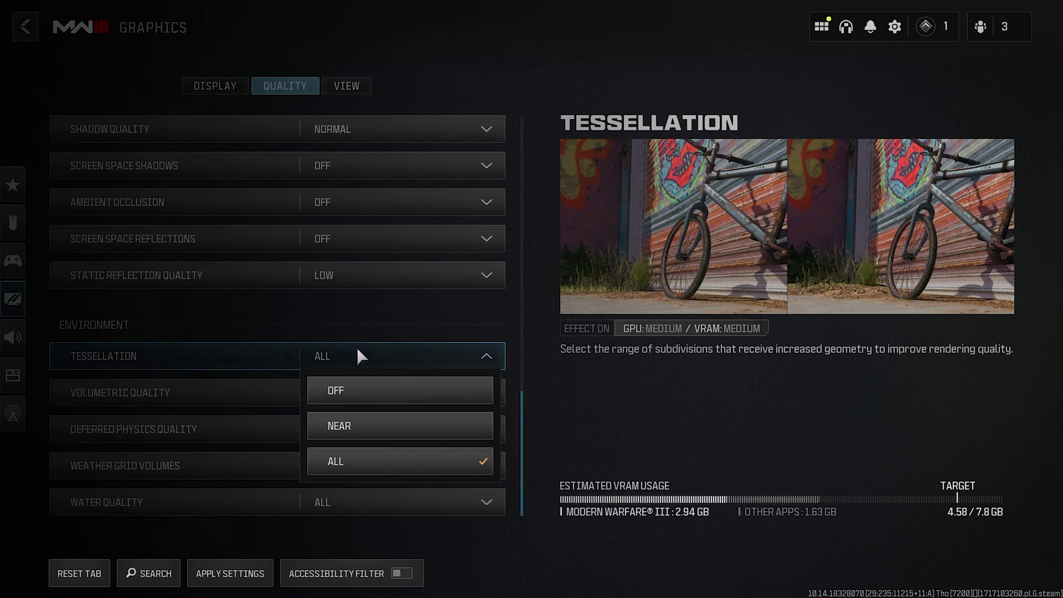
left_click(355, 419)
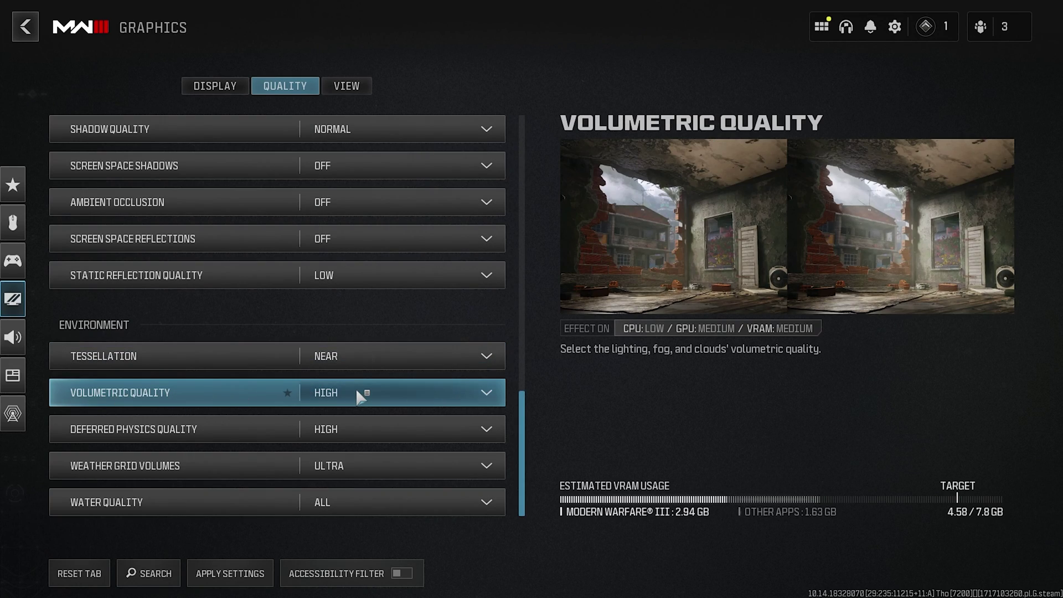
left_click(357, 392)
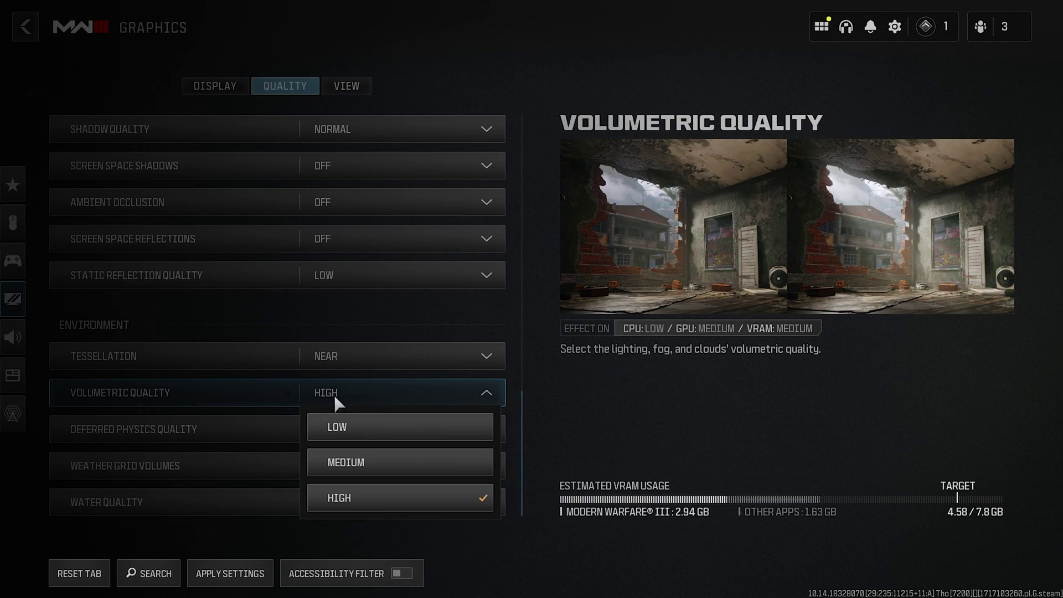
left_click(341, 435)
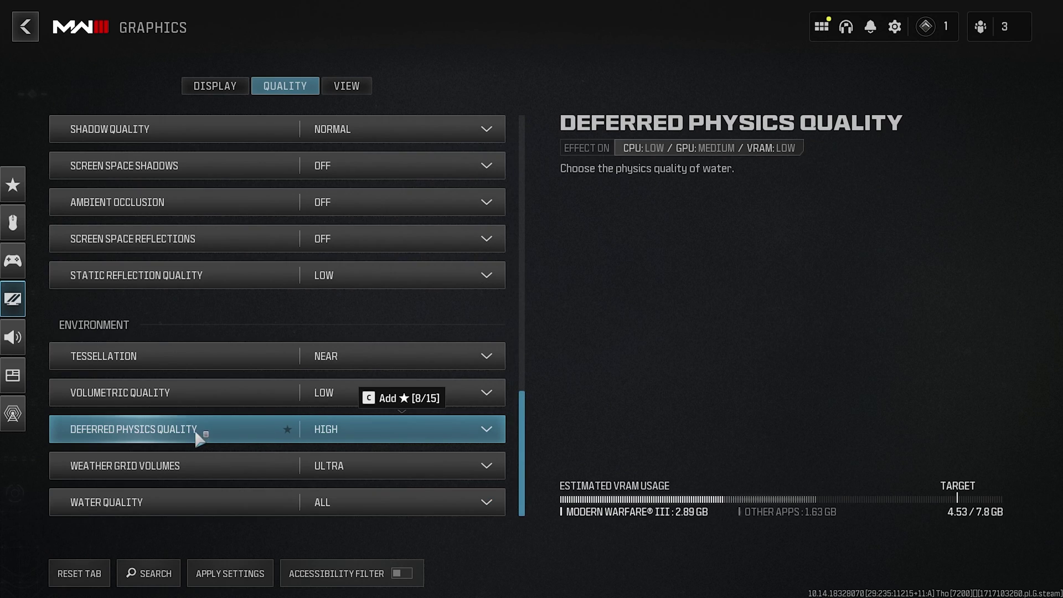
left_click(372, 434)
left_click(374, 508)
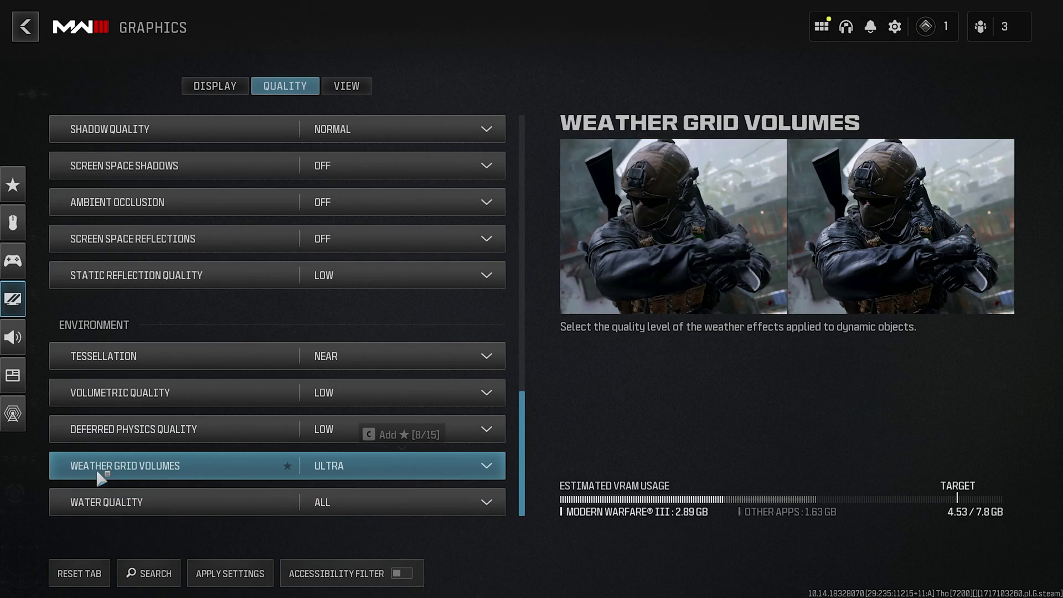
left_click(373, 460)
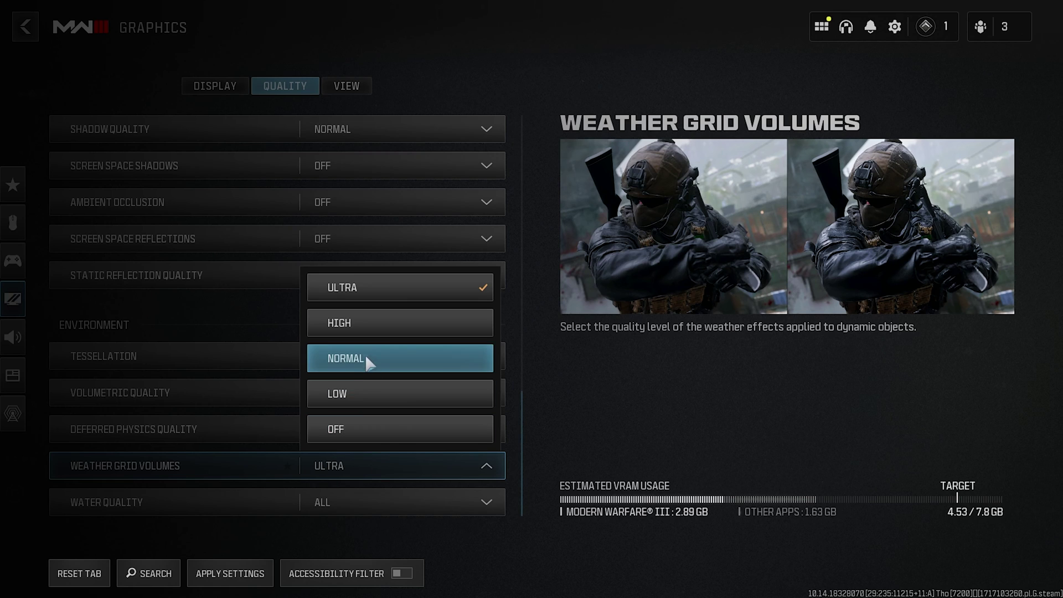
left_click(366, 388)
left_click(332, 502)
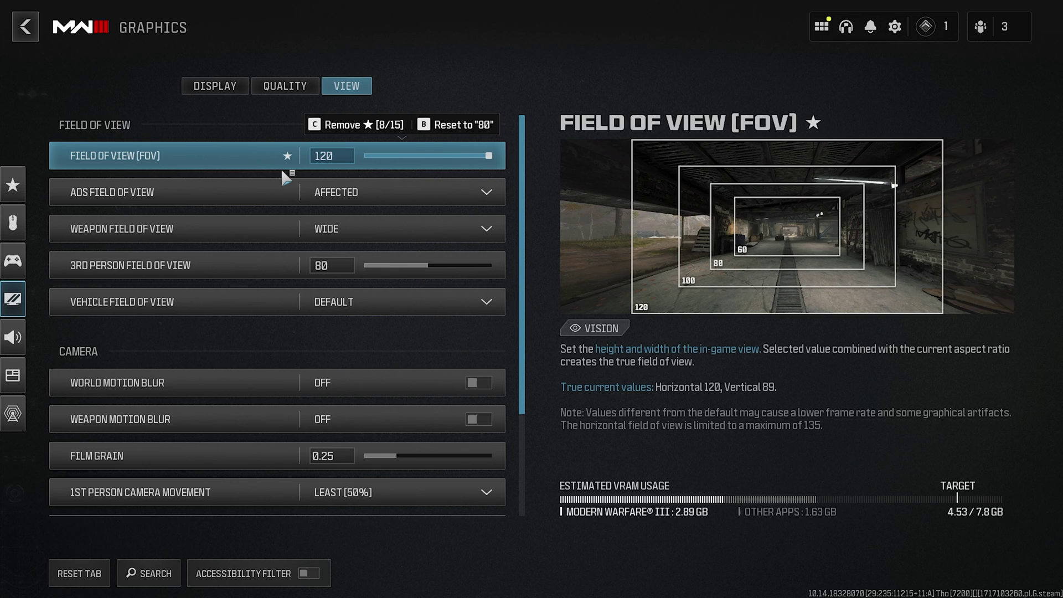
Keep ADS Field of View at Affected and Weapon Field of View at Wide
left_click(388, 193)
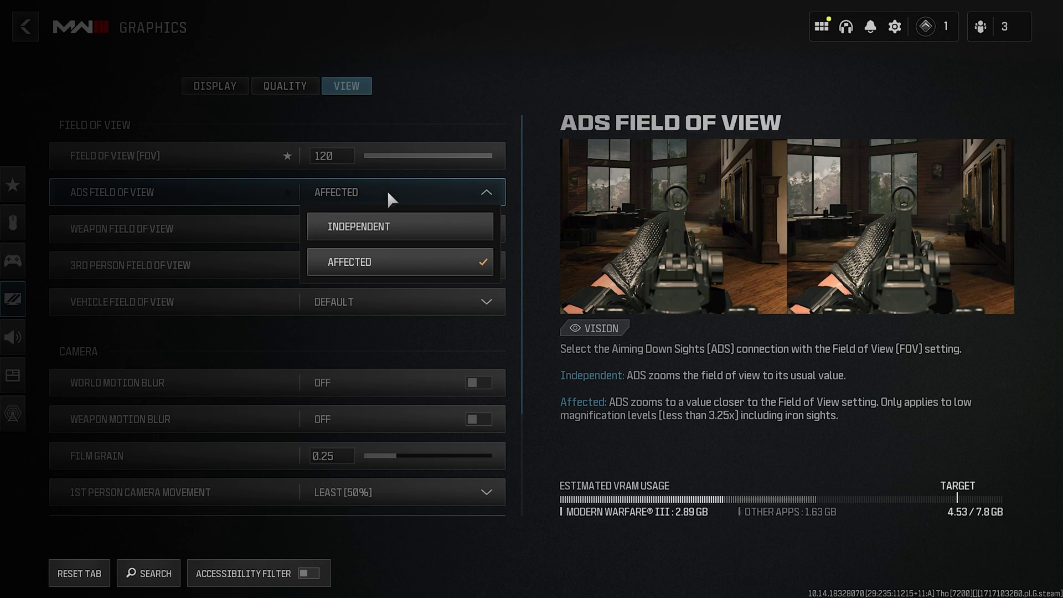
left_click(371, 257)
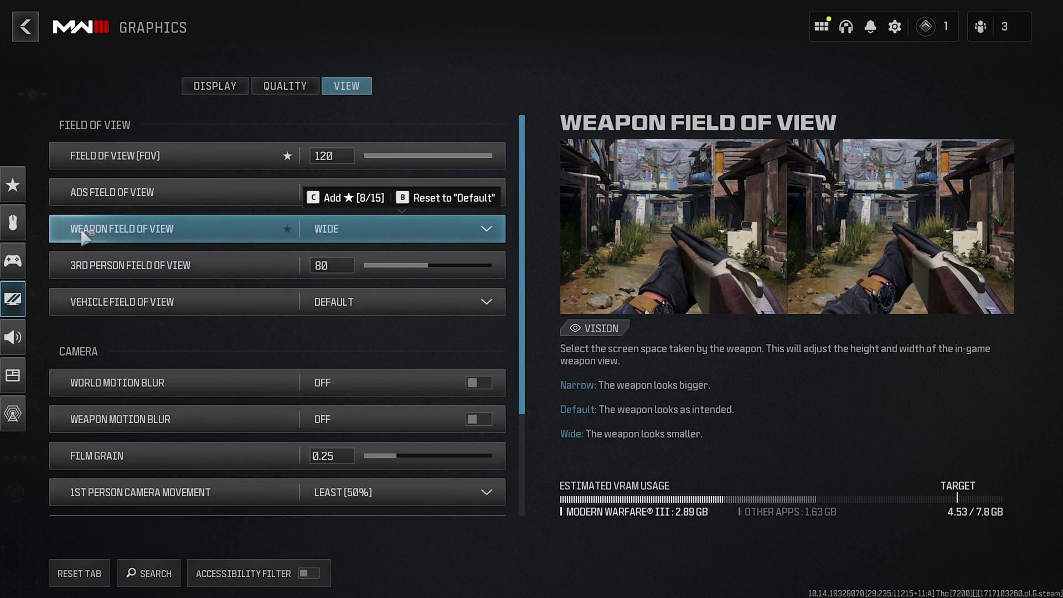
left_click(365, 227)
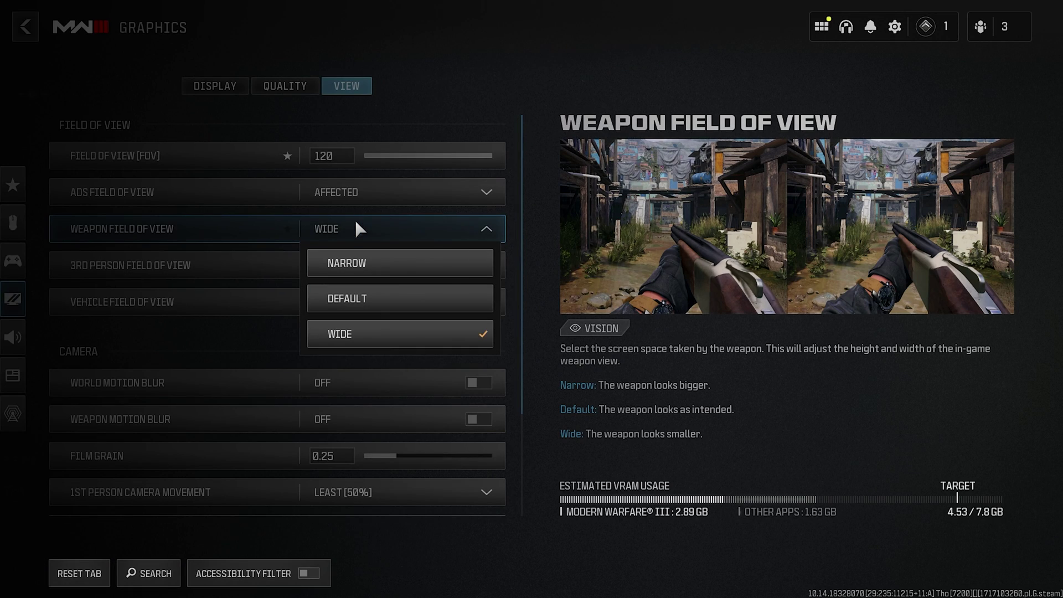
left_click(371, 324)
Drag Film Grain down to 0.00, leaving 1st Person Camera Movement at Least (50%)
scroll(184, 320, "down", 1)
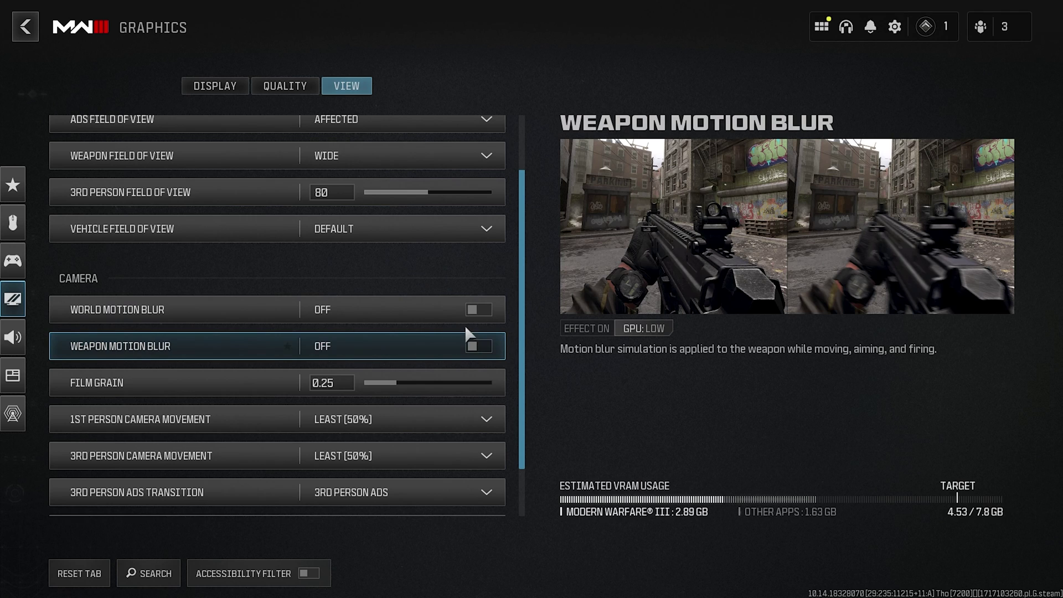
scroll(443, 345, "down", 1)
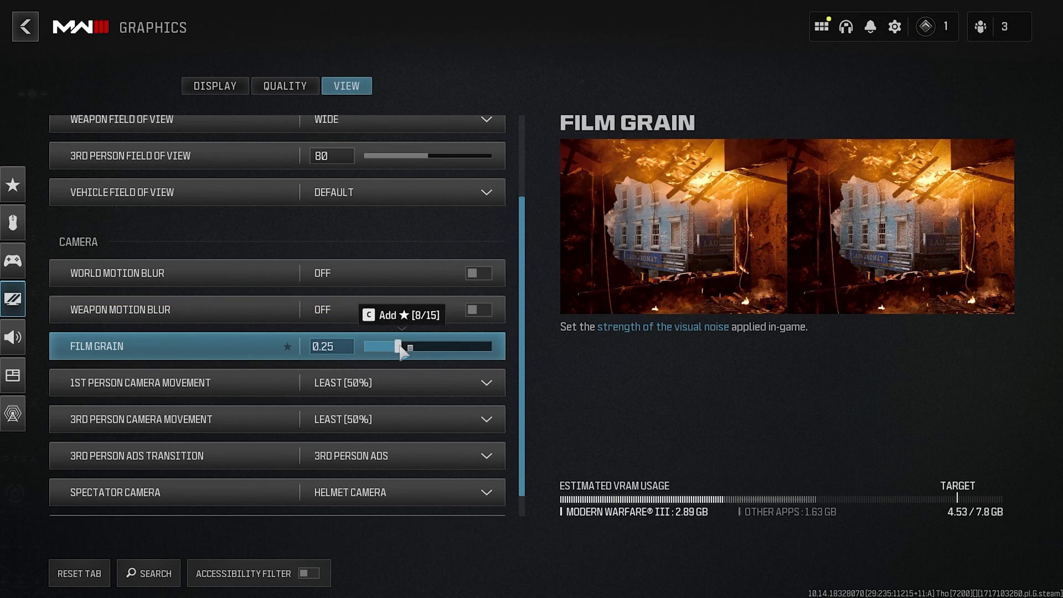
left_click_drag(403, 350, 362, 348)
scroll(103, 363, "down", 1)
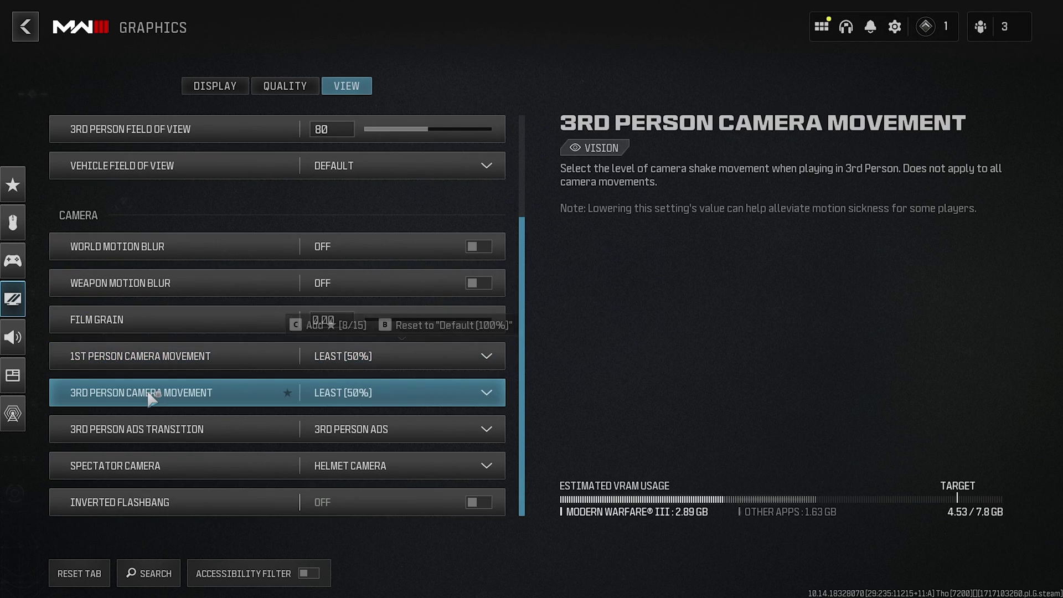
left_click(395, 352)
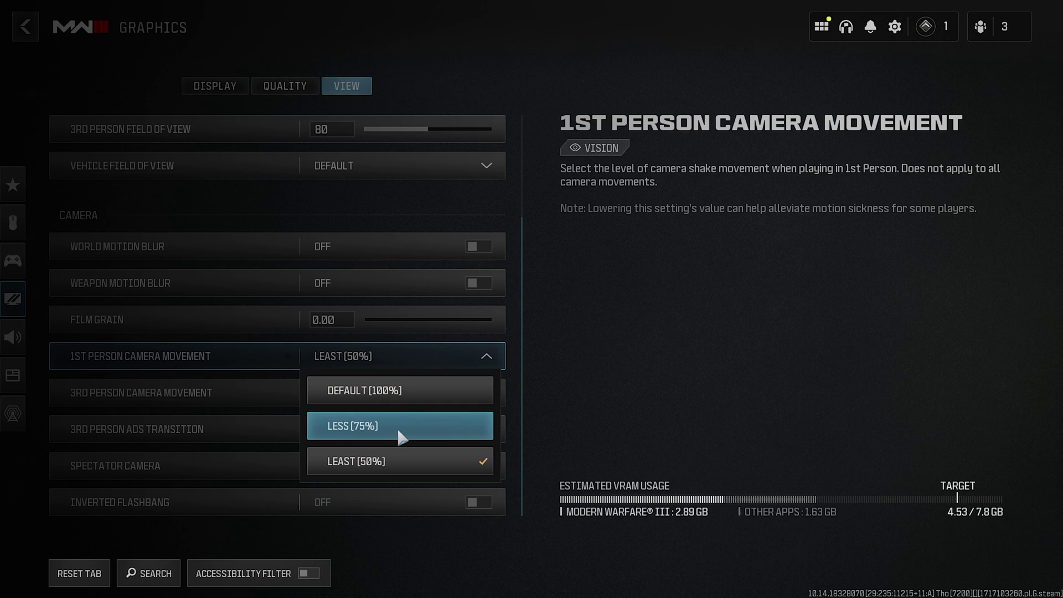
key("Escape")
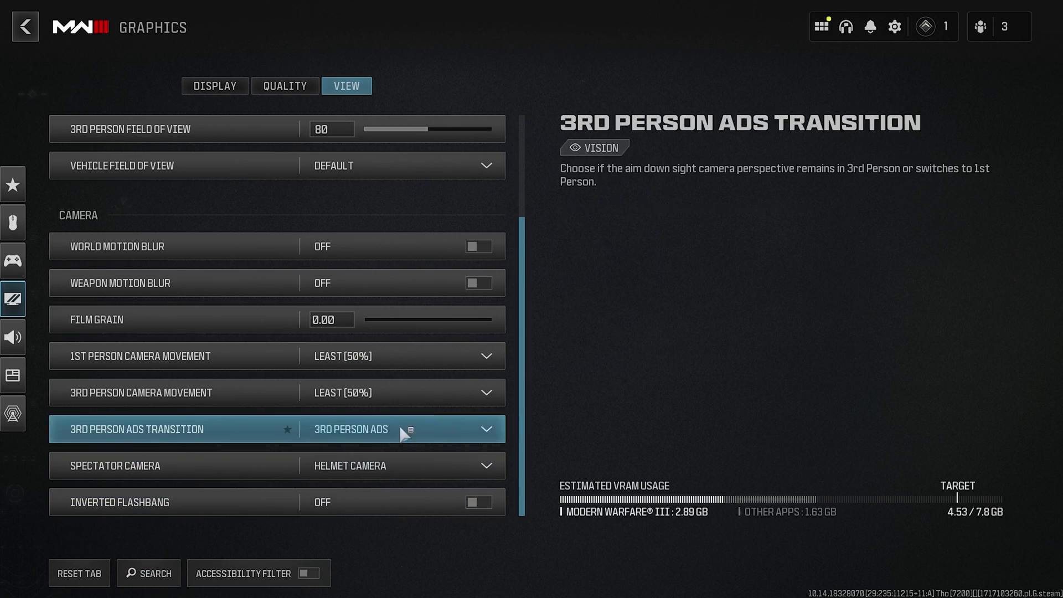
Exit Modern Warfare III's Graphics settings back to the main Settings list with Escape
key("Escape")
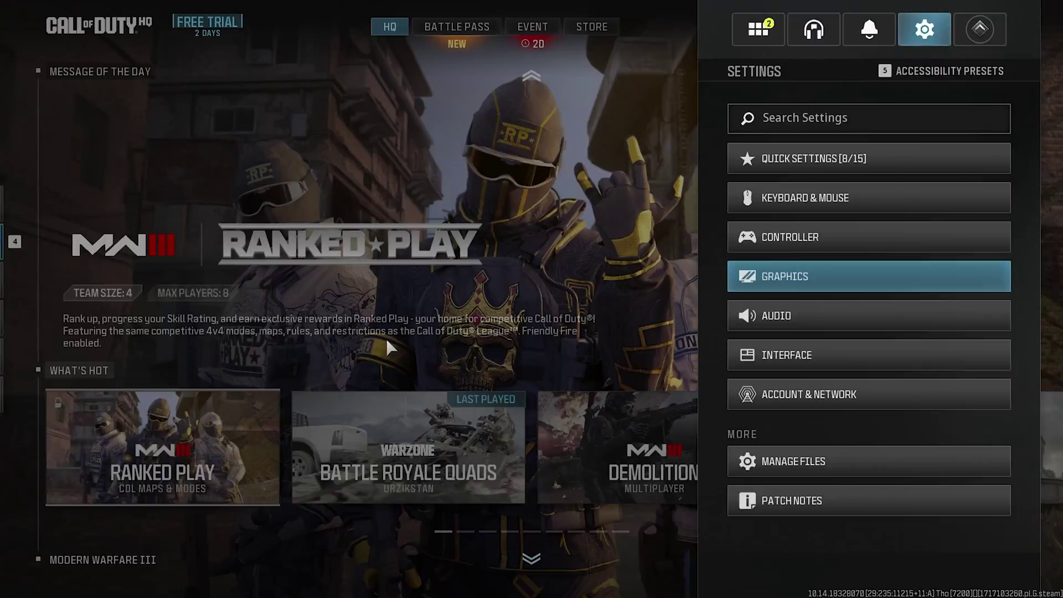